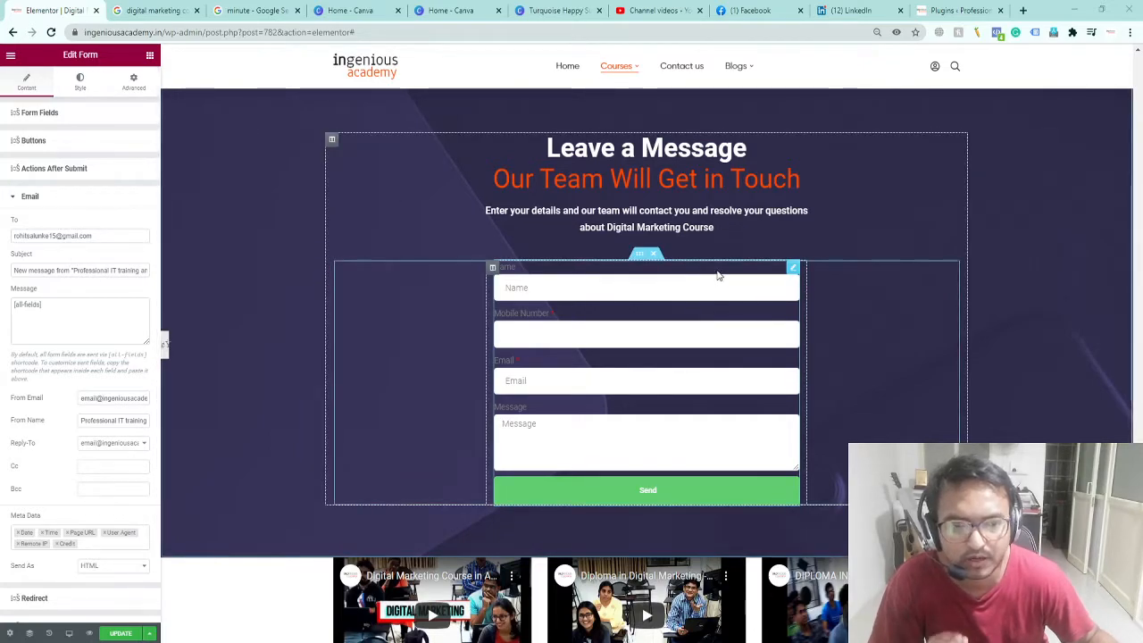
Step: Switch from the Elementor form editor to the WordPress Installed Plugins tab
click(955, 11)
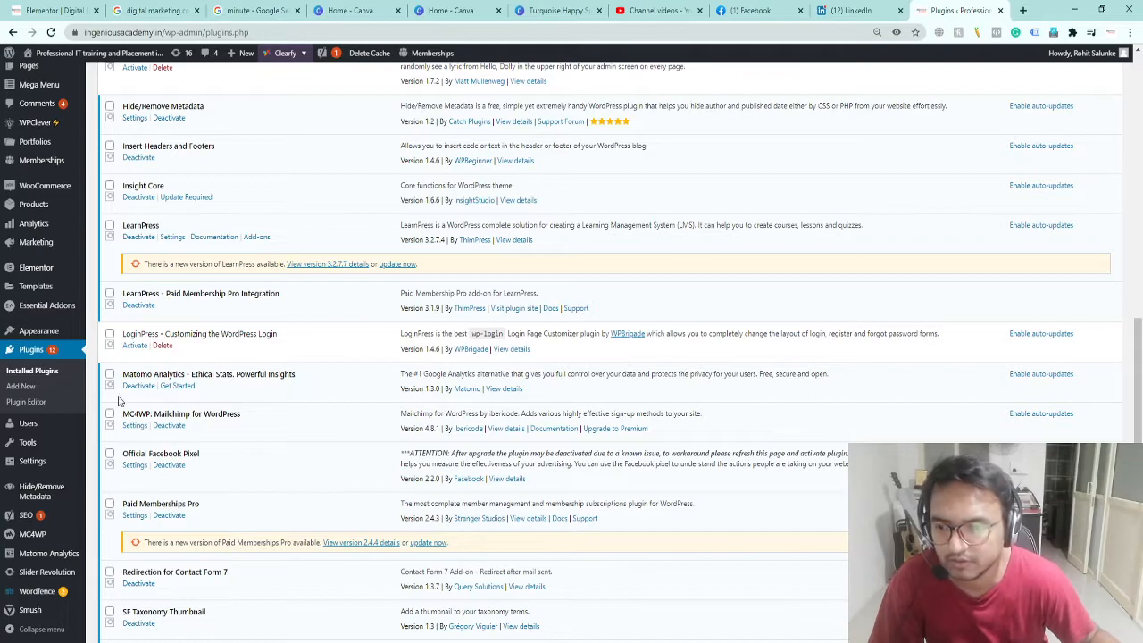
Step: Deactivate and delete the Redirection for Contact Form 7 plugin, confirming the deletion, then go back to Elementor
scroll(189, 408, down, 3)
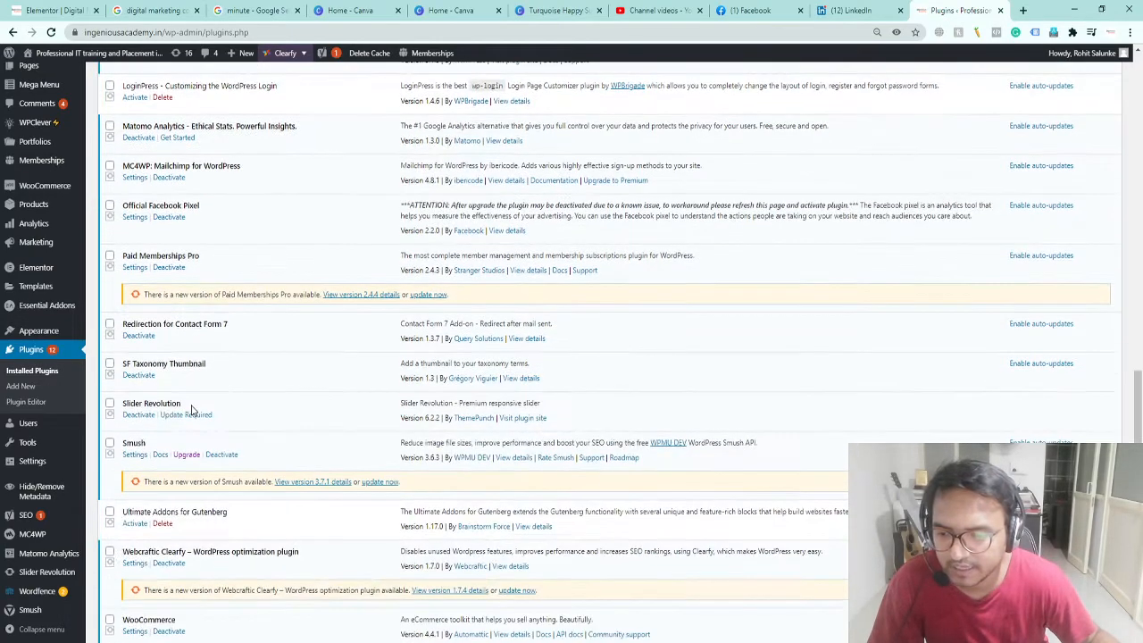
click(143, 336)
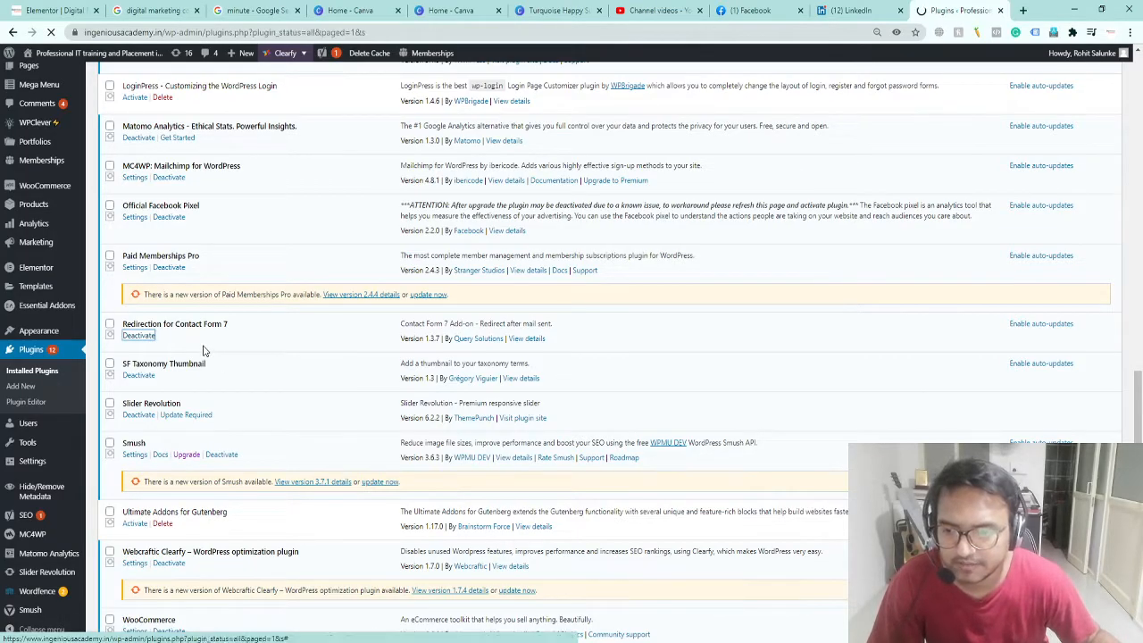
scroll(326, 565, down, 4)
scroll(326, 565, down, 15)
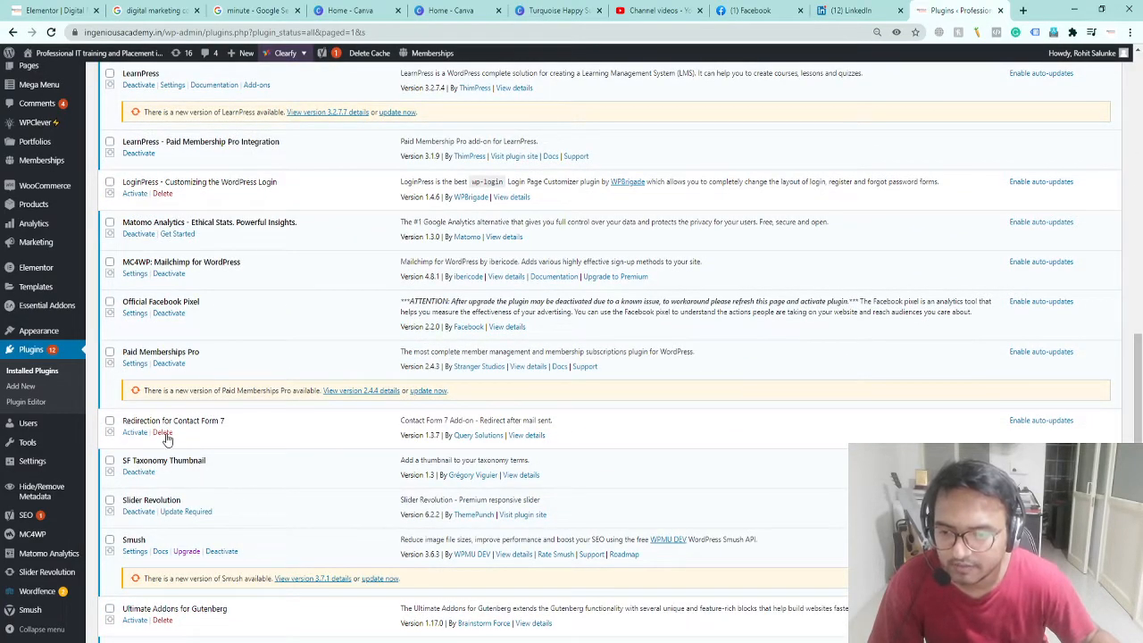
click(162, 433)
click(624, 114)
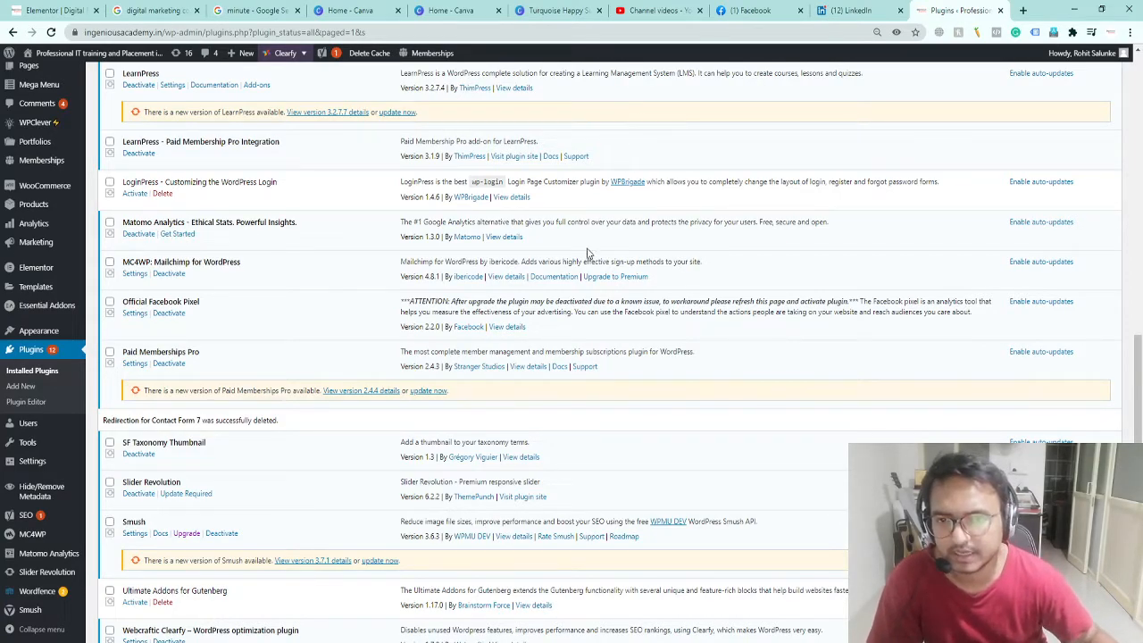
click(59, 14)
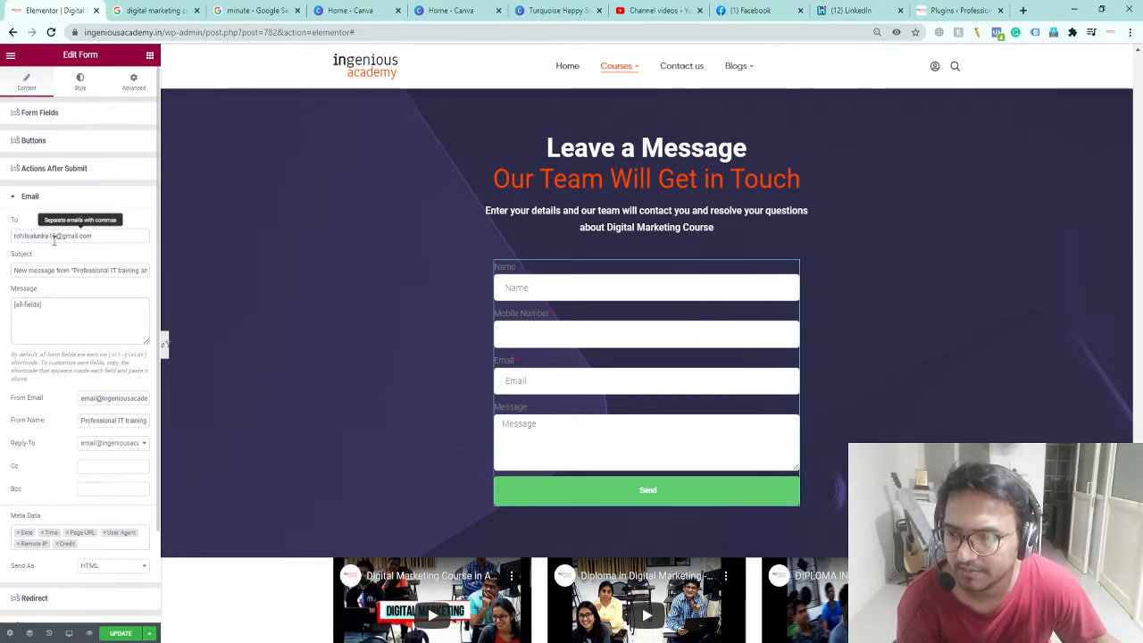
Step: Set the email To address to the academy info inbox and the subject to 'New Message Website Enquiry'
drag(122, 236, 3, 226)
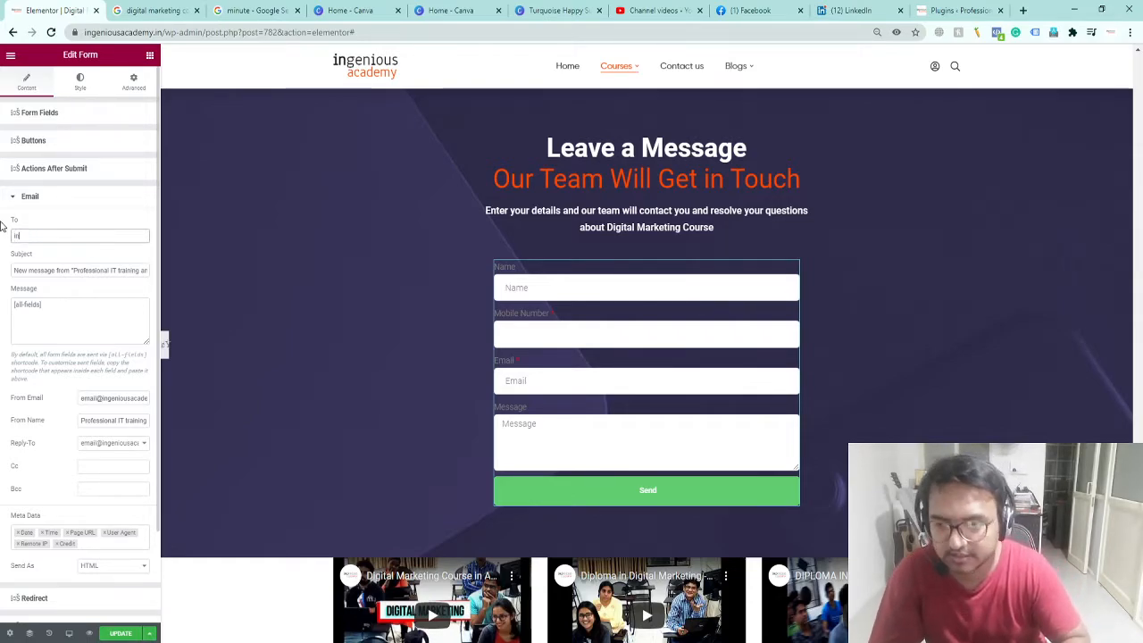
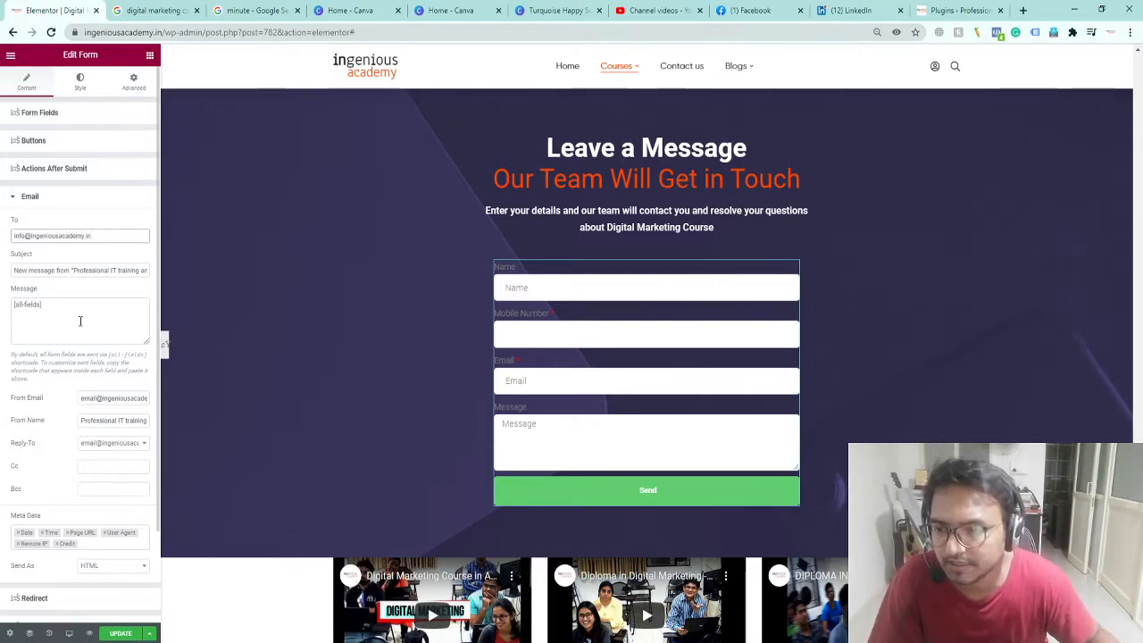
click(59, 269)
key(End)
key(ctrl+shift+Left)
key(ctrl+shift+Left)
key(ctrl+shift+Left)
key(ctrl+shift+Left)
key(ctrl+shift+Left)
key(ctrl+shift+Left)
key(ctrl+shift+Left)
key(ctrl+shift+Left)
key(ctrl+shift+Left)
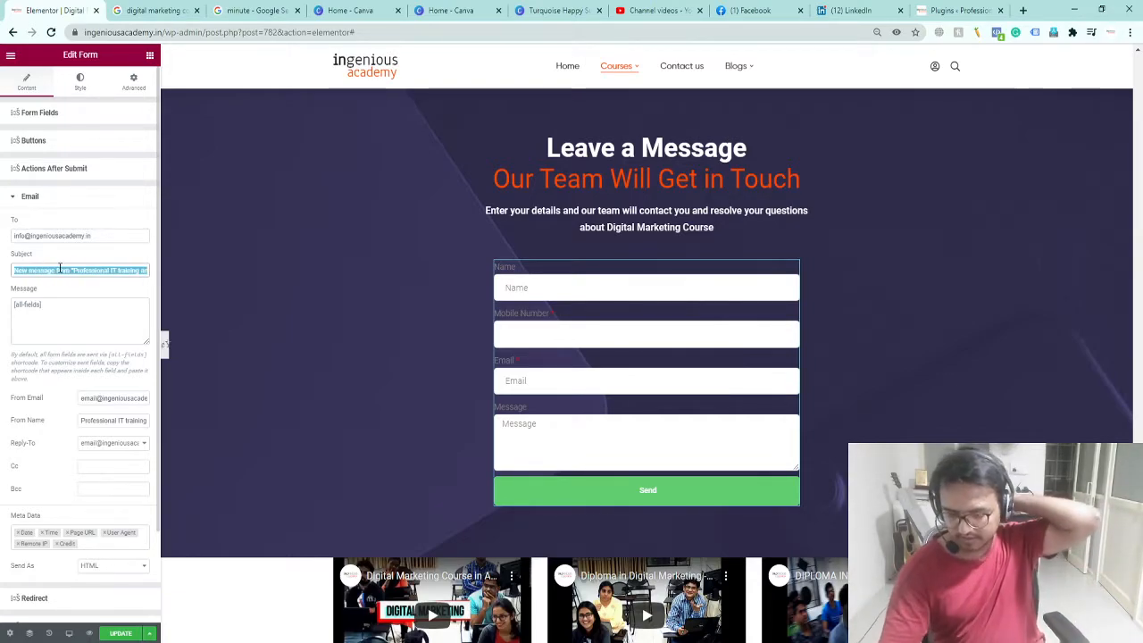
text(New )
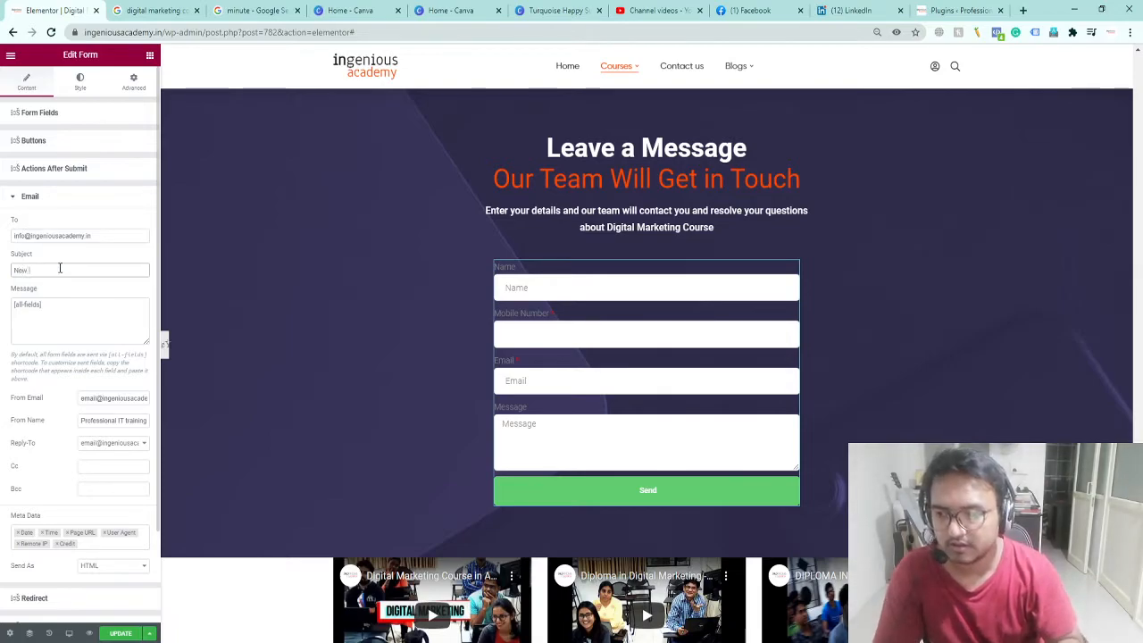
text(Message Website En)
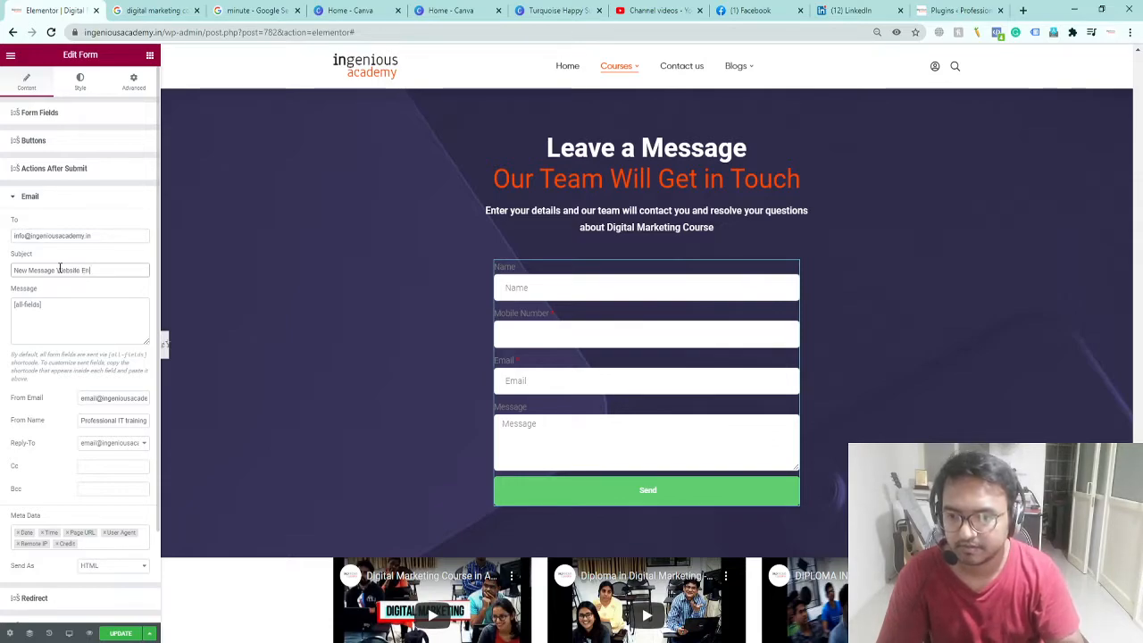
text(quiry)
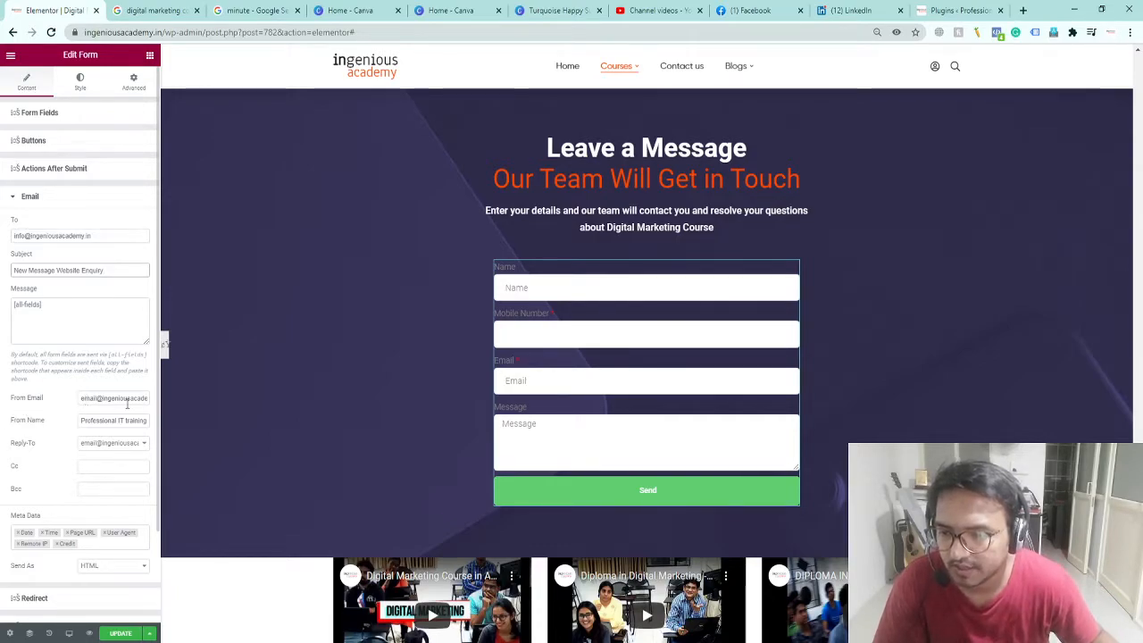
Step: Make trial edits to the sender address and retype the recipient as a Gmail address
drag(95, 399, 49, 396)
key(Right)
text(info)
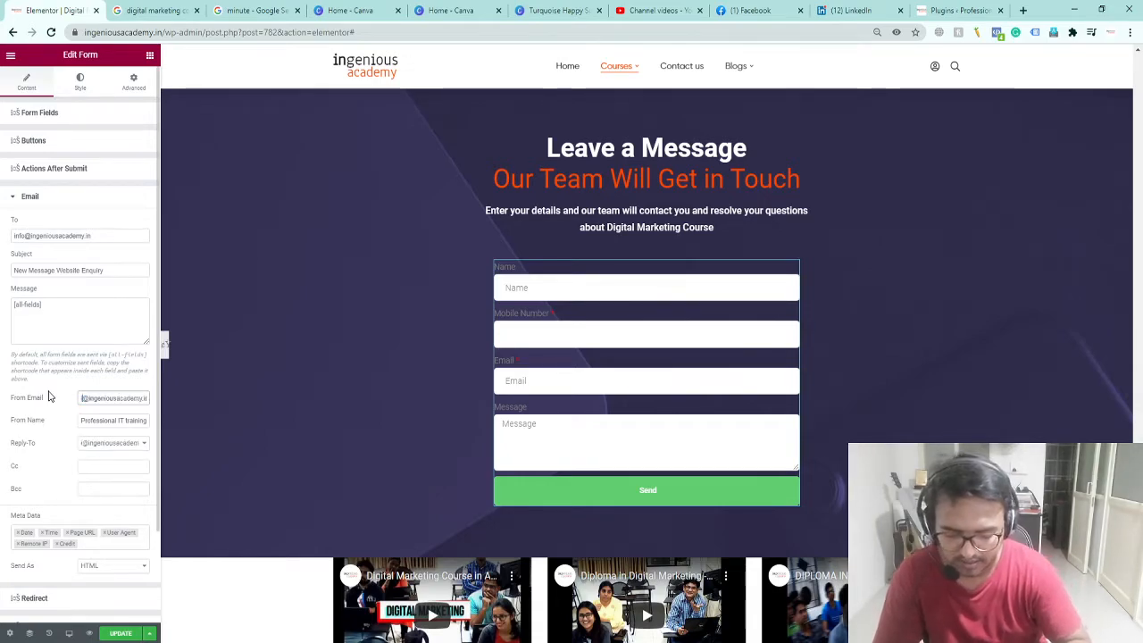
drag(25, 236, 3, 239)
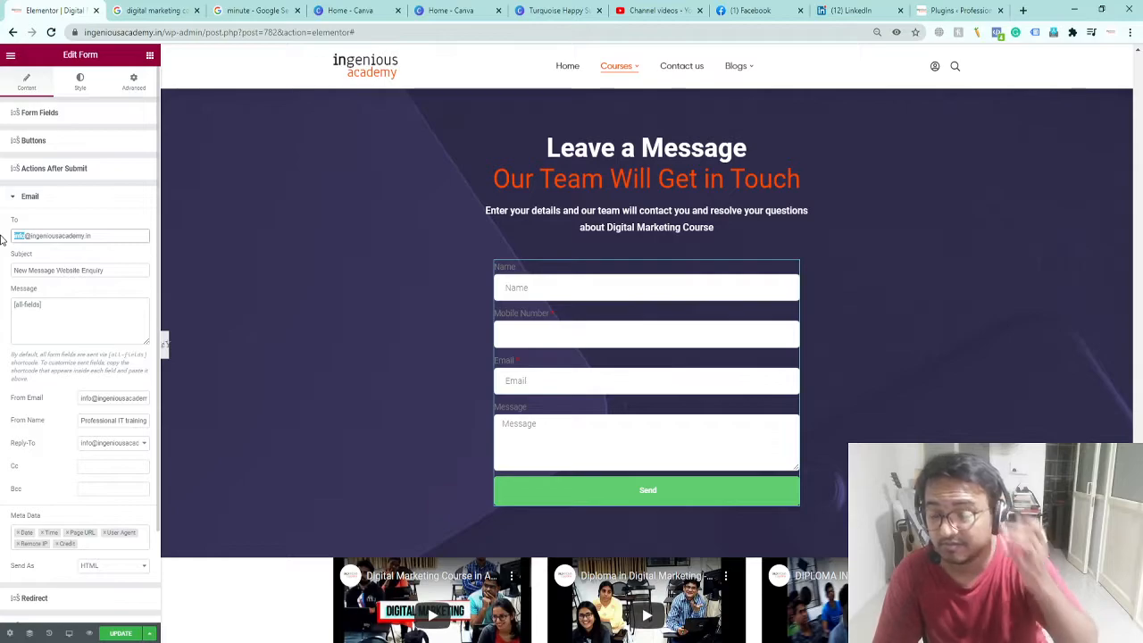
key(ctrl+a)
text(rohg)
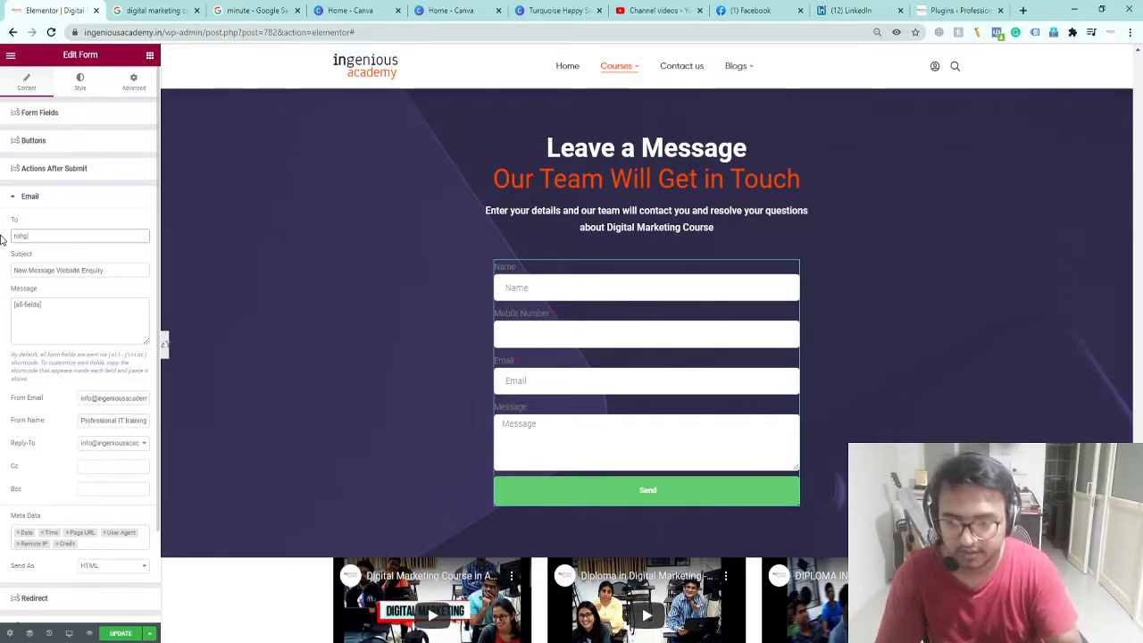
key(BackSpace)
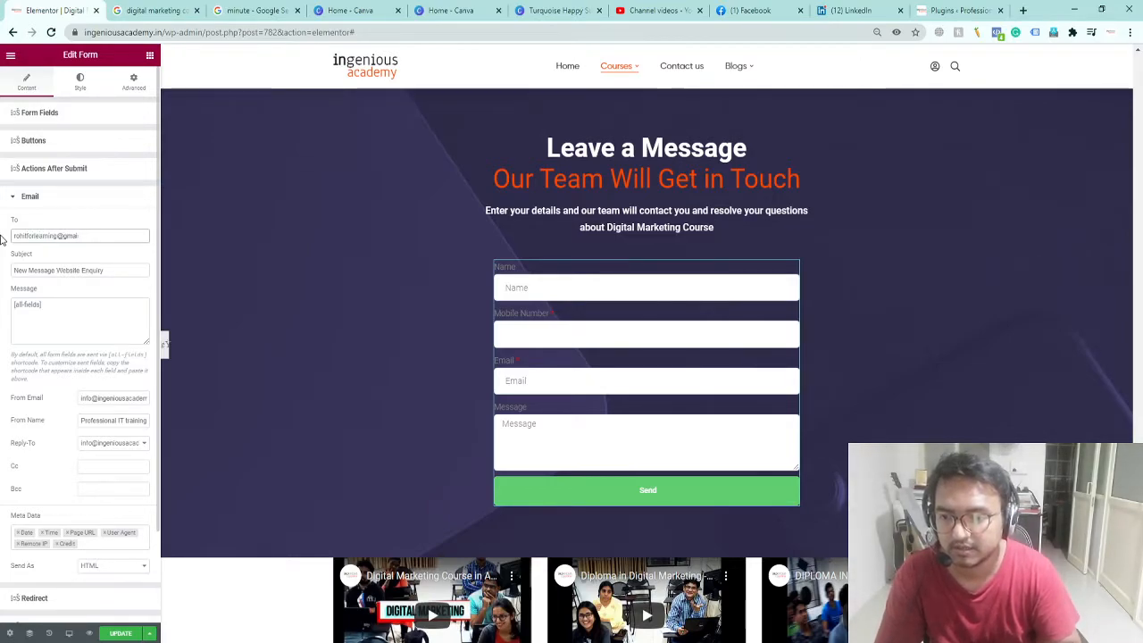
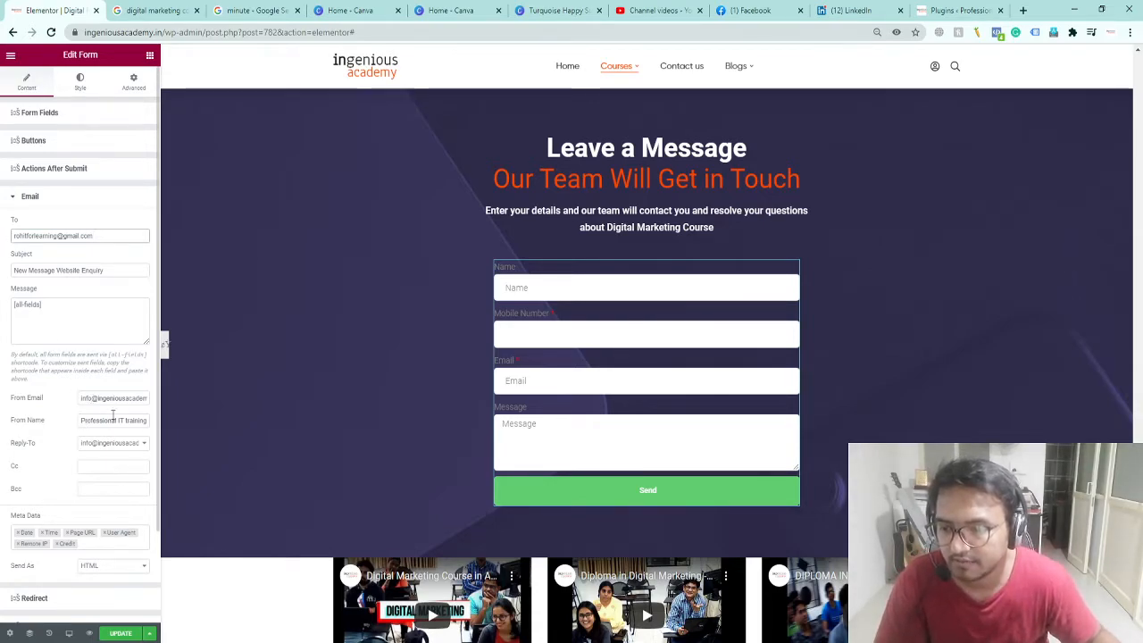
click(126, 399)
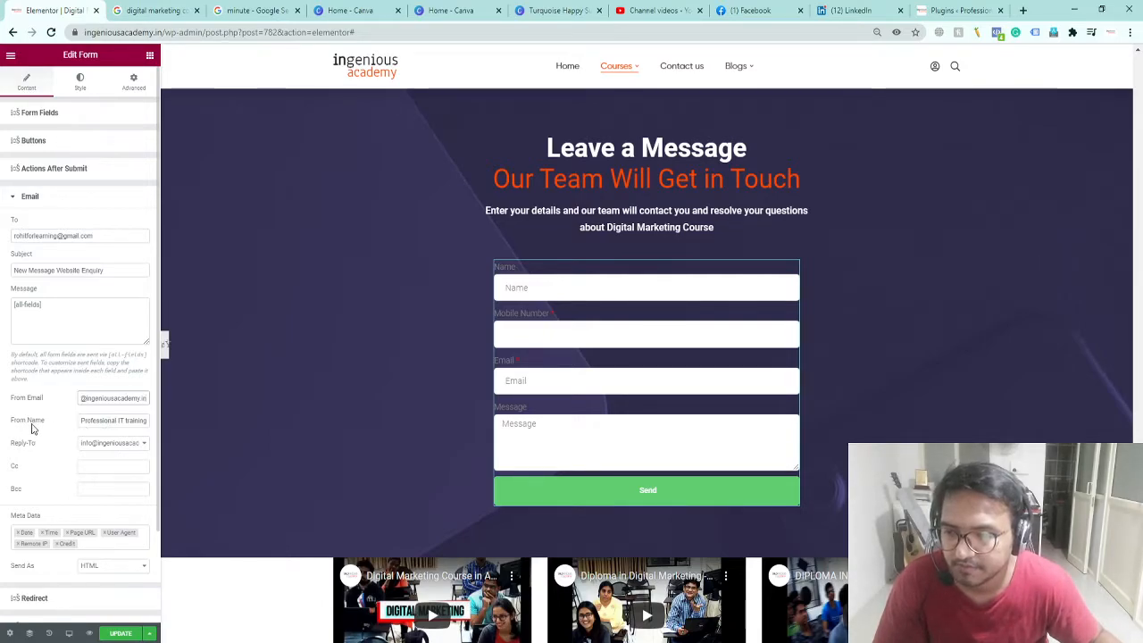
Step: Restore the academy inbox in To and set From Email to the personal Gmail address
triple_click(107, 236)
key(BackSpace)
triple_click(115, 397)
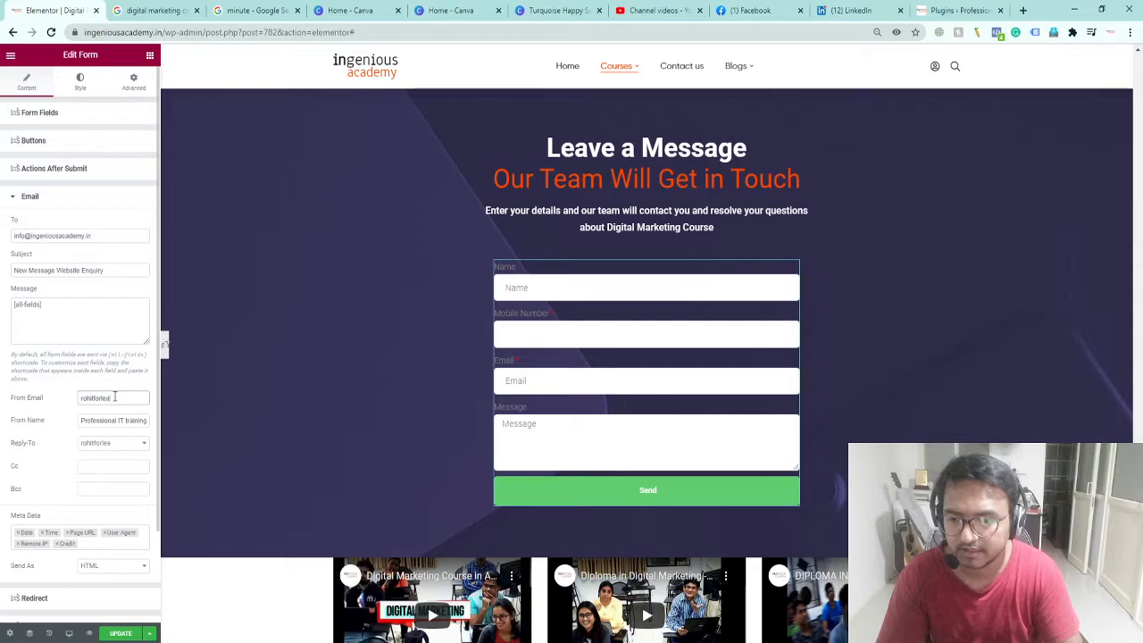
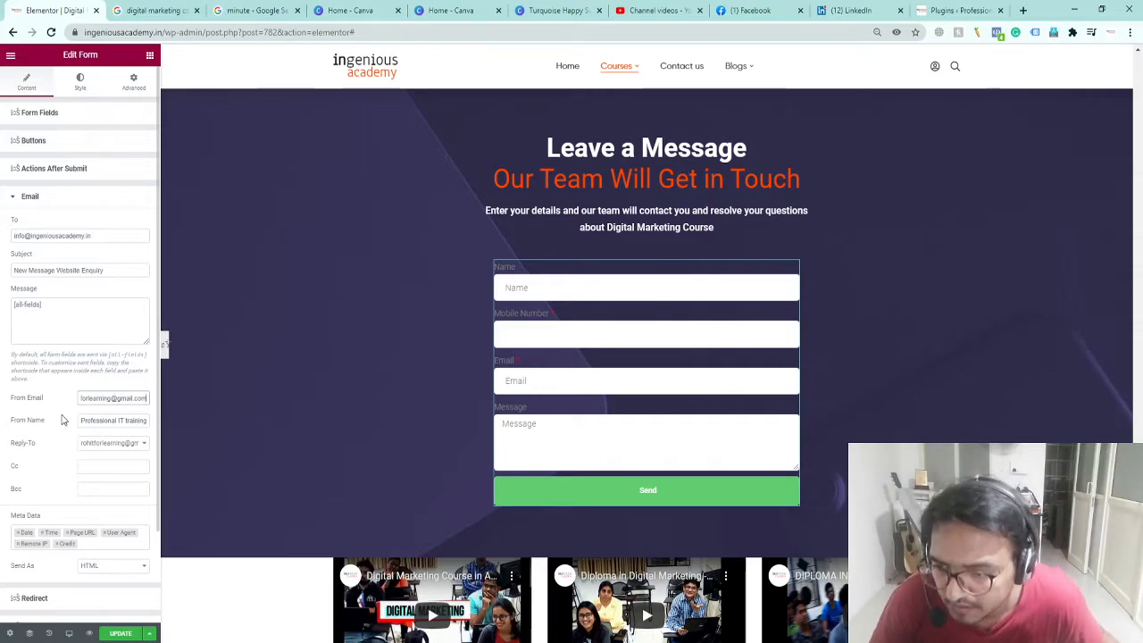
Step: Set the sender name to 'Ingenious Academy - AutoRespond'
click(98, 420)
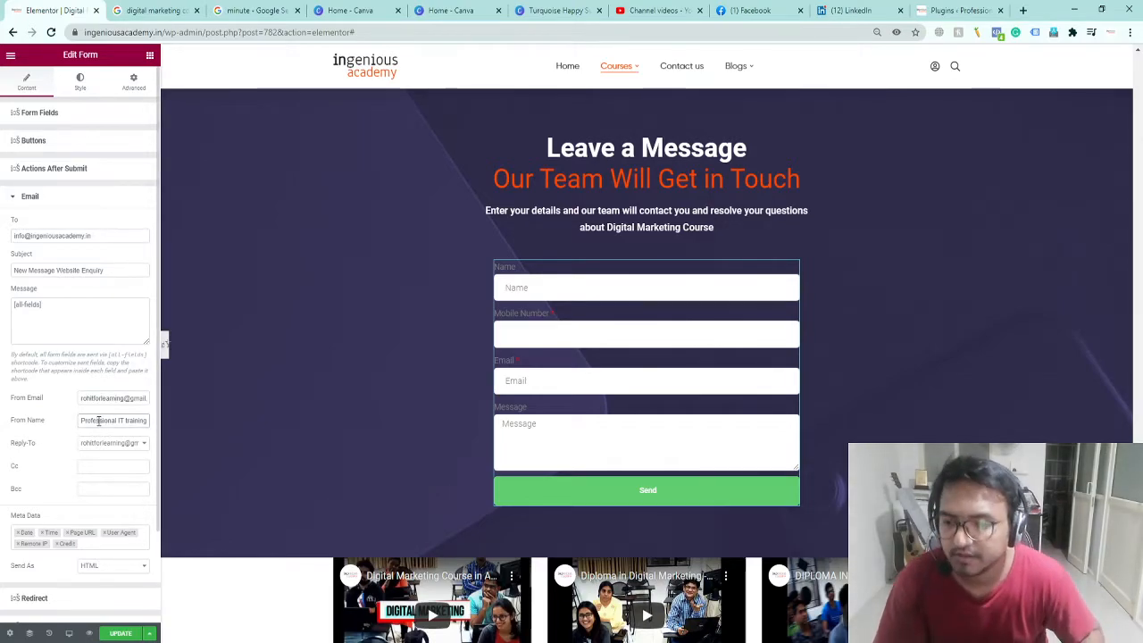
key(ctrl+a)
text(Ingenious Academ)
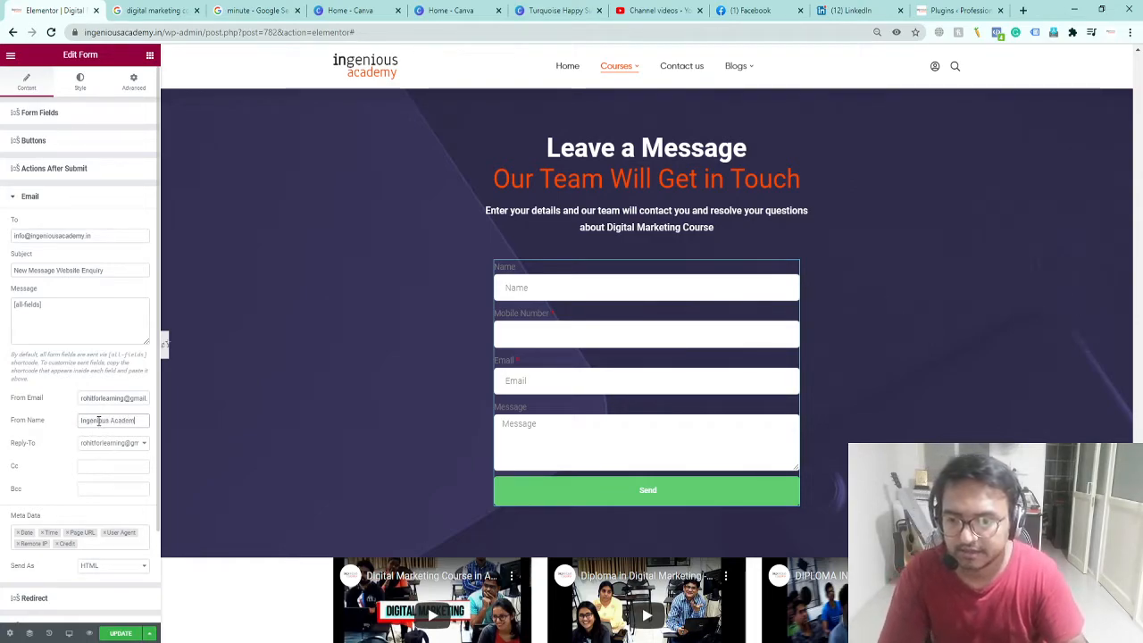
text(y - Auto)
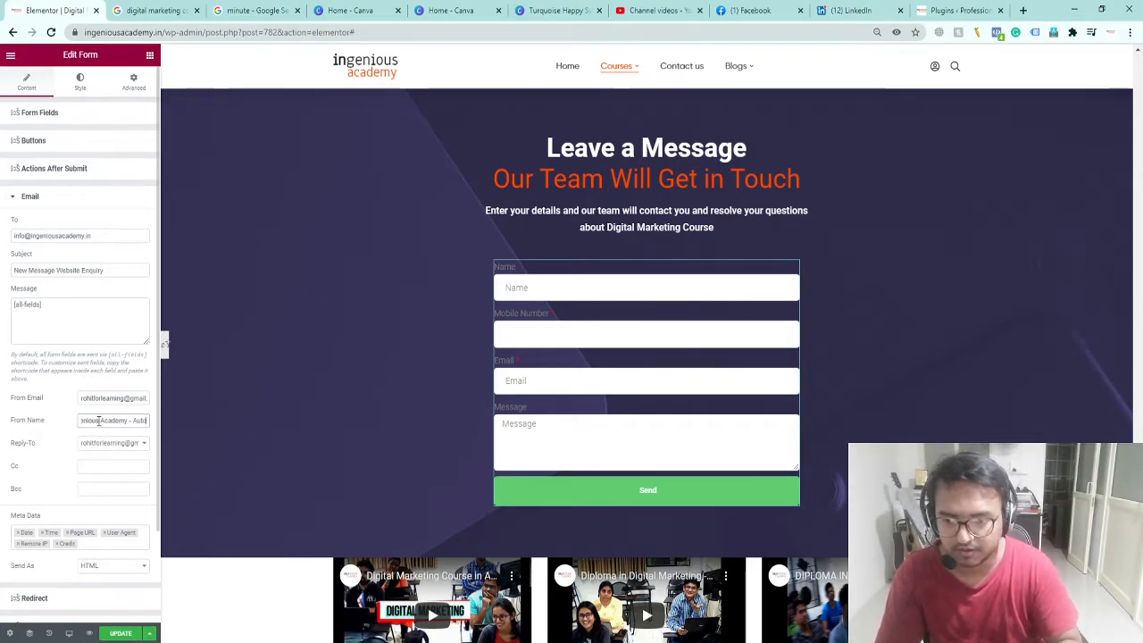
text(Respond)
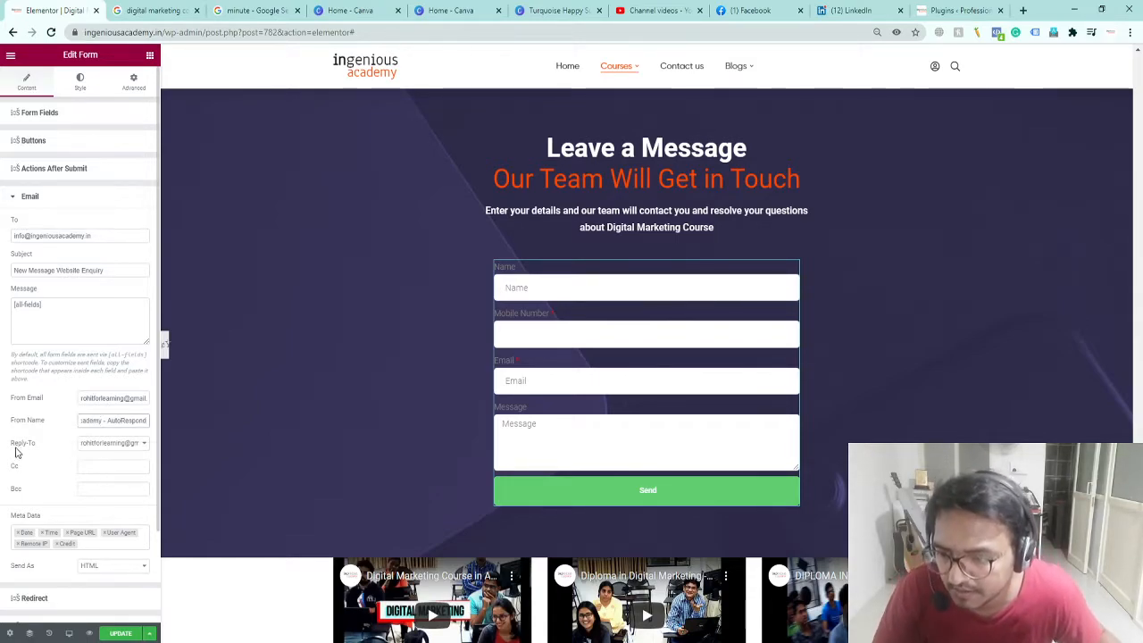
Step: Check the Reply-To options unchanged and start typing a colleague's academy address into Cc
click(104, 442)
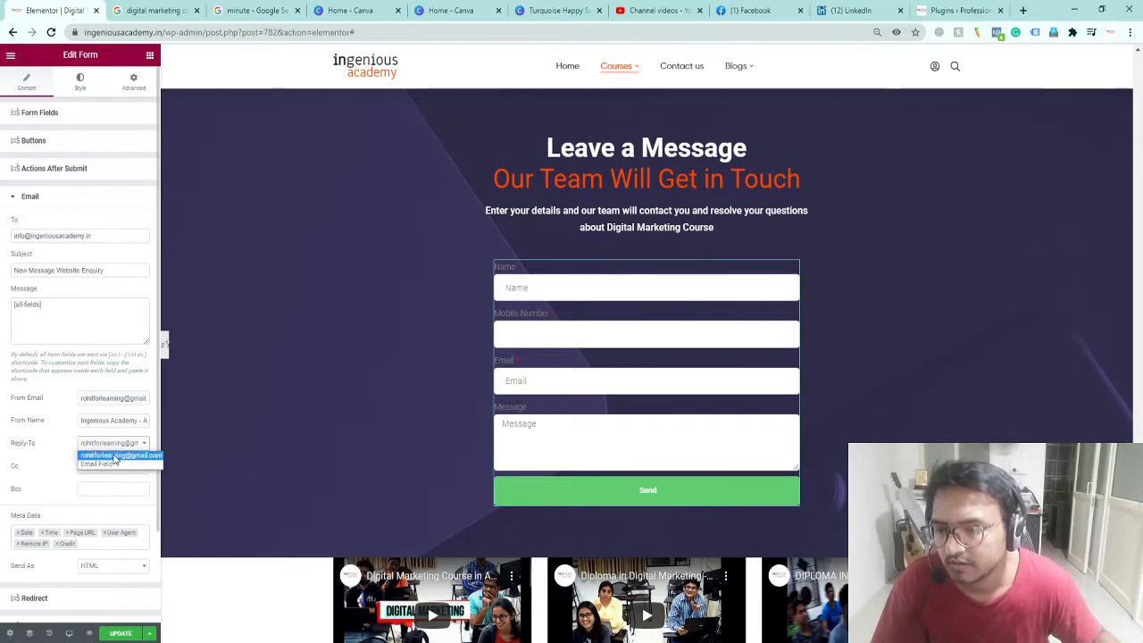
click(56, 455)
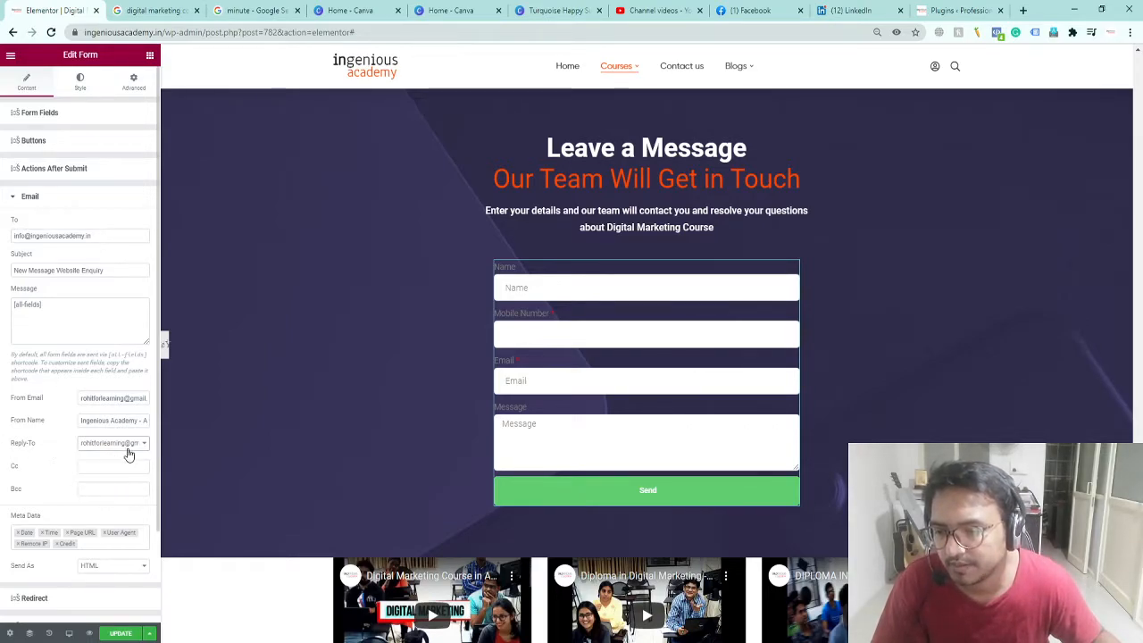
click(99, 470)
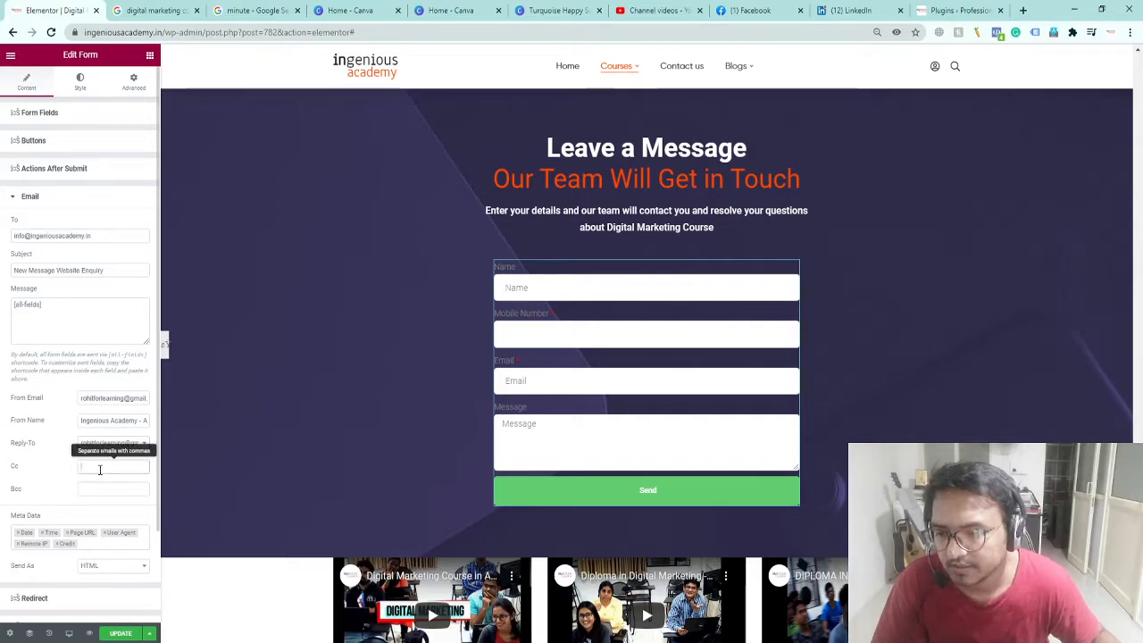
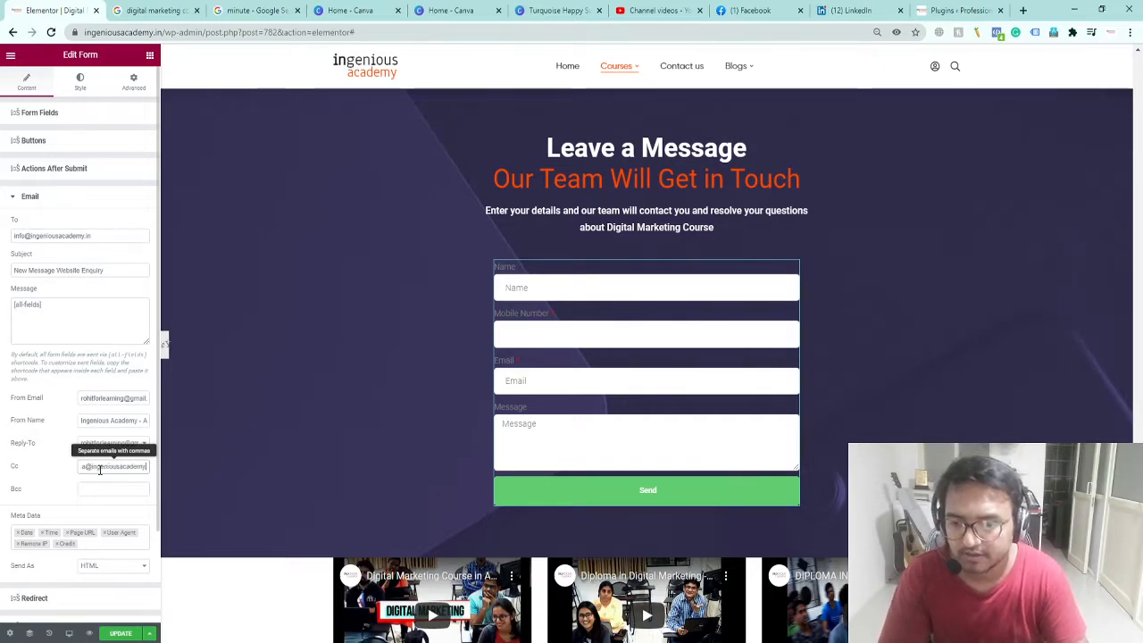
key(Tab)
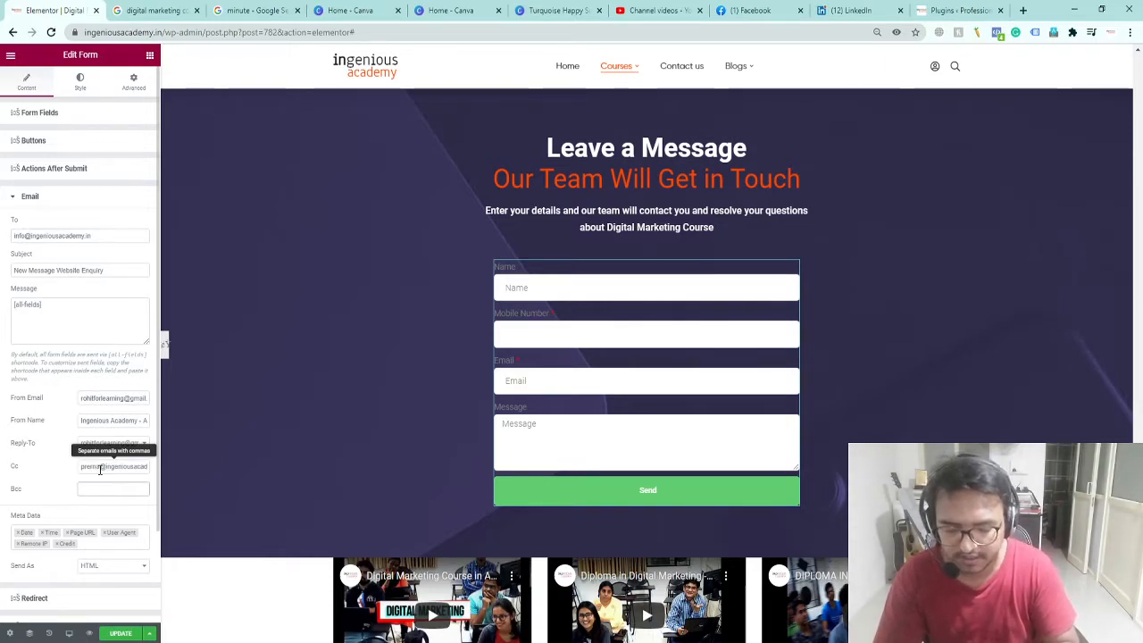
Step: Move the colleague's address into Bcc and type another team member's address into Cc
triple_click(100, 470)
key(ctrl+c)
key(BackSpace)
click(97, 490)
key(ctrl+v)
click(97, 465)
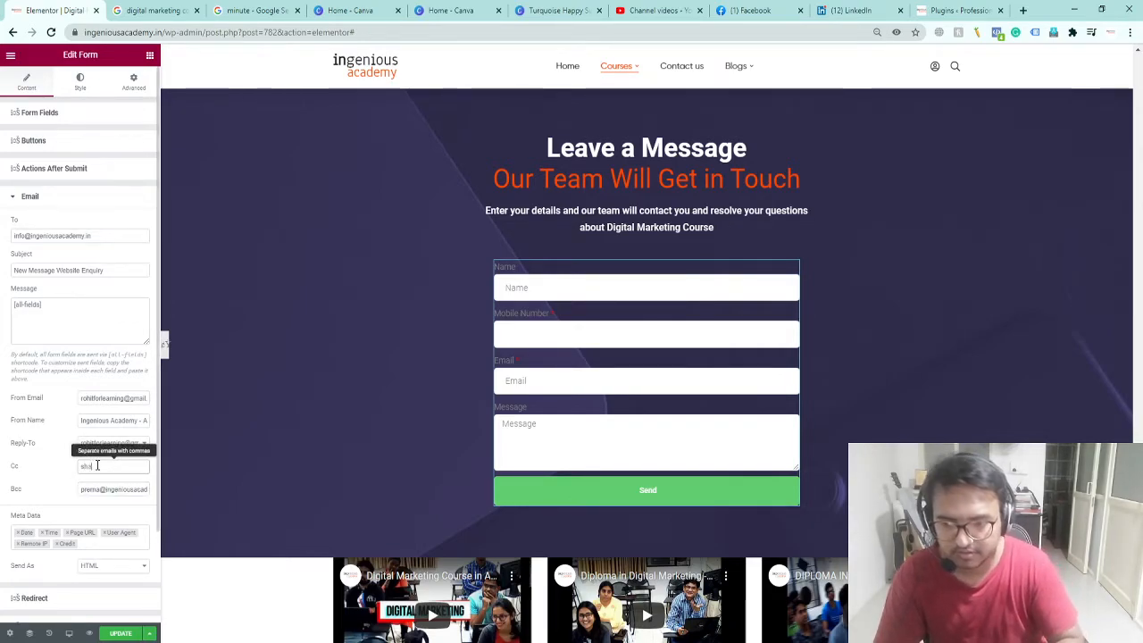
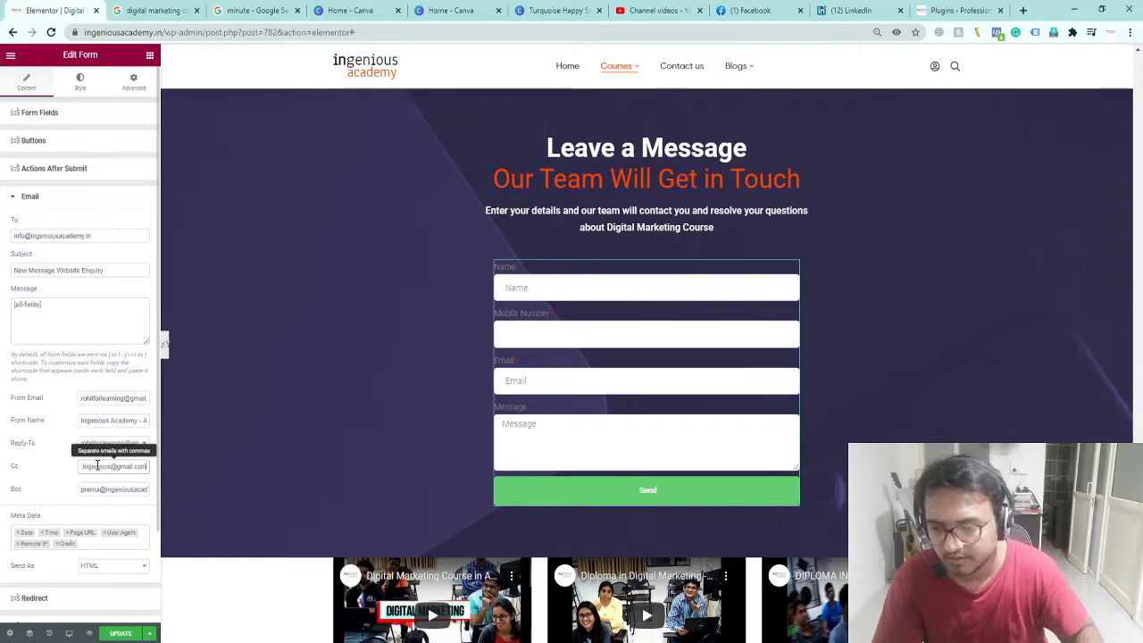
Step: Copy the Cc address into the From Email field
scroll(109, 502, down, 2)
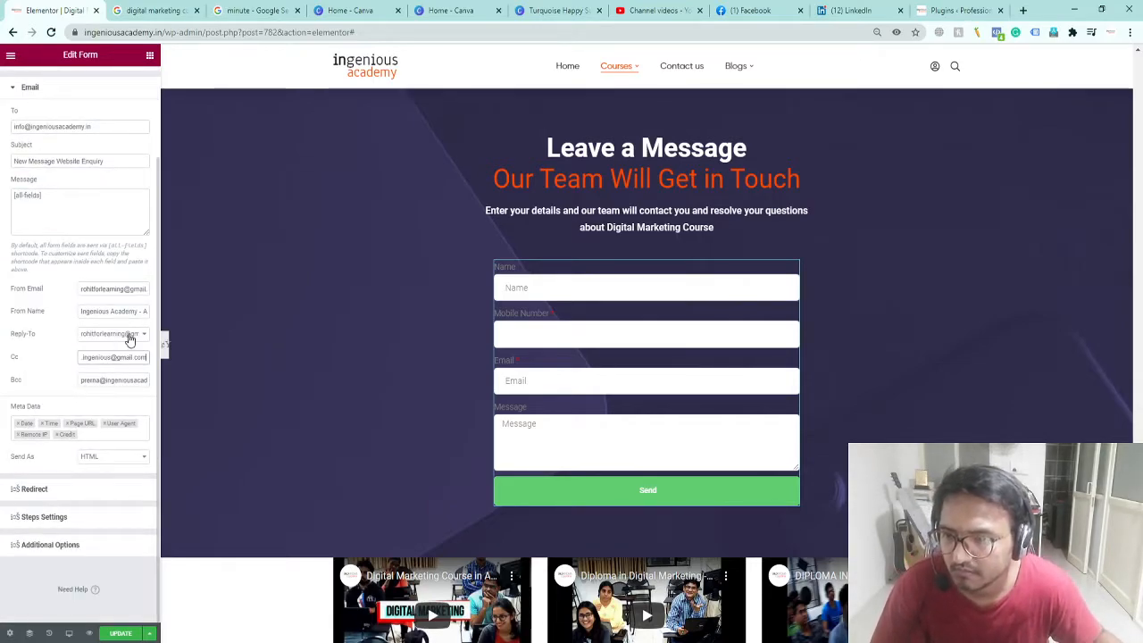
click(109, 290)
key(ctrl+a)
click(105, 357)
key(ctrl+a)
key(ctrl+c)
click(103, 290)
key(ctrl+a)
key(ctrl+v)
Step: Replace the Cc with a Gmail address, keep the HTML email format, and expand Redirect settings
click(98, 358)
key(ctrl+a)
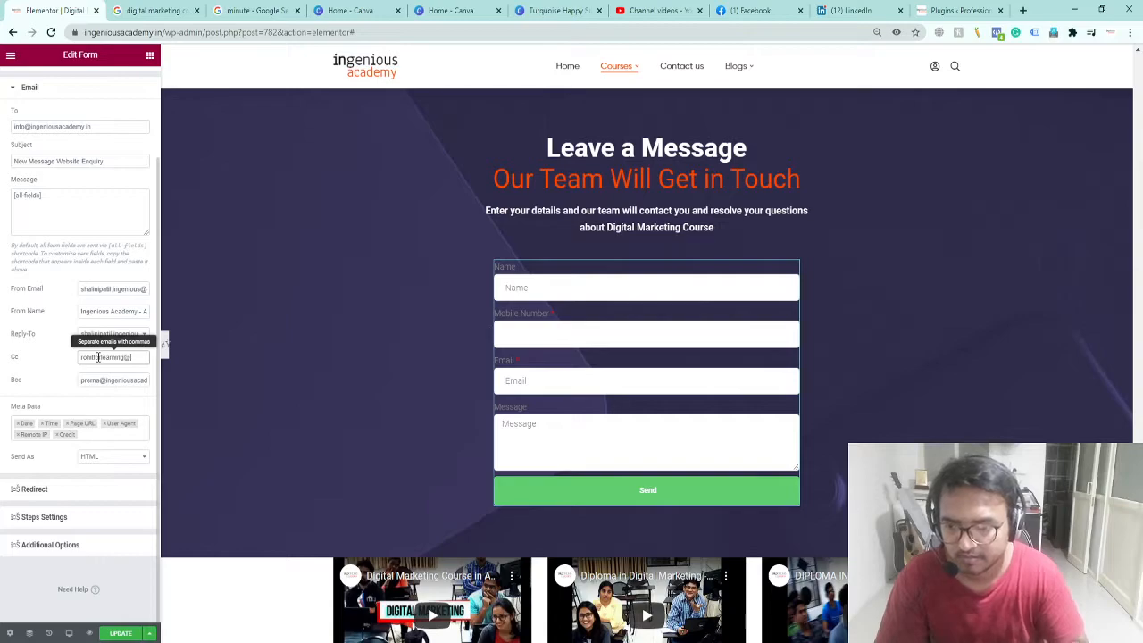
click(102, 407)
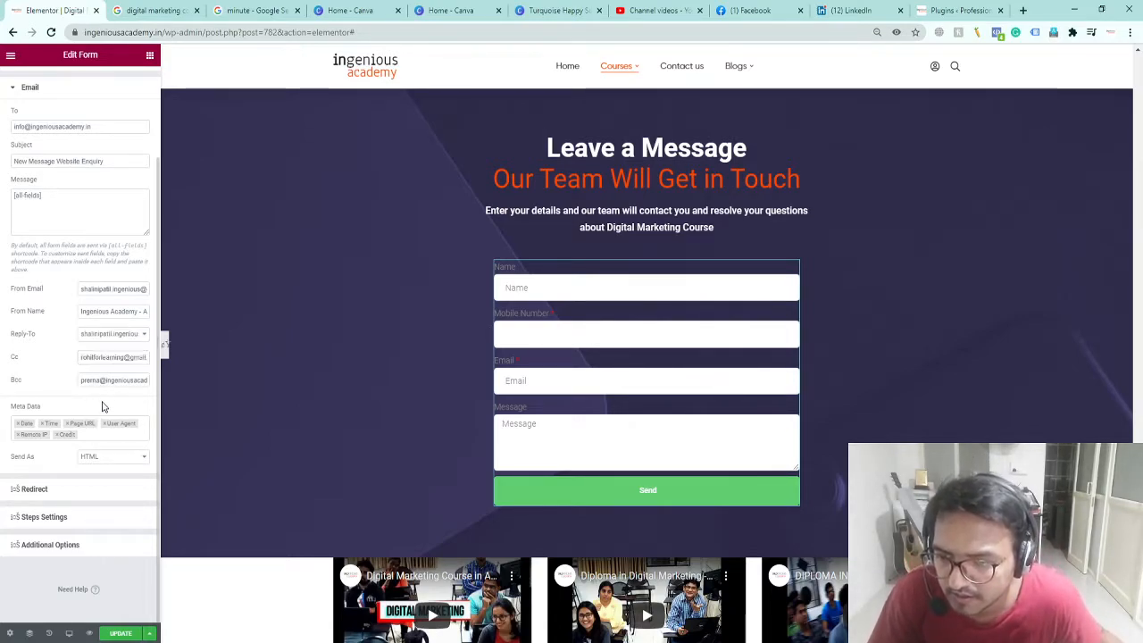
click(98, 460)
click(93, 468)
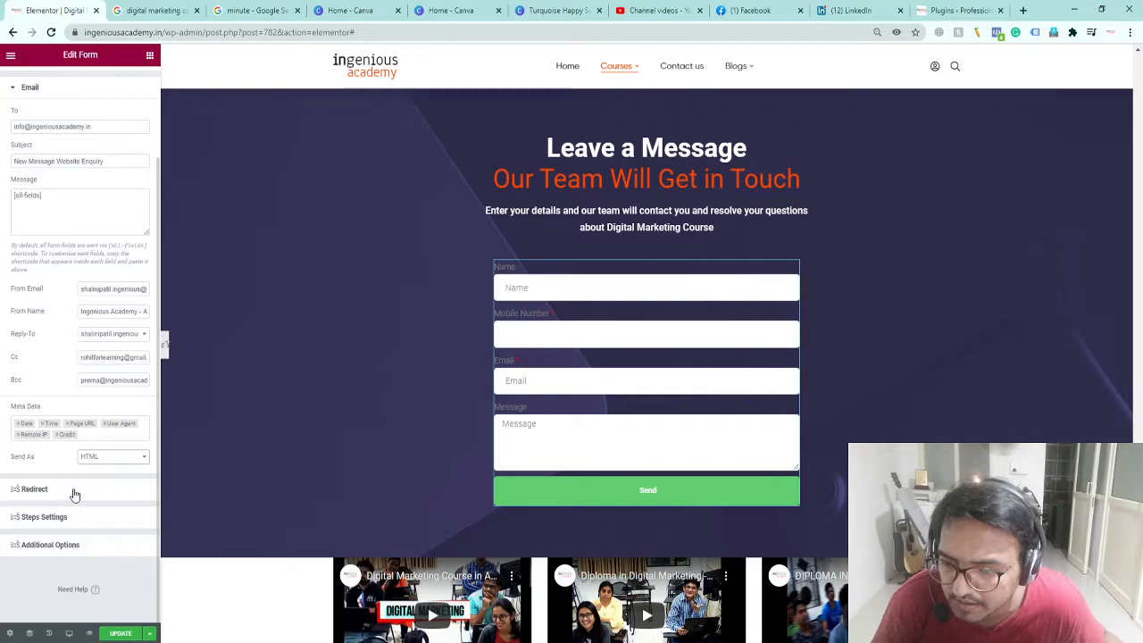
click(75, 493)
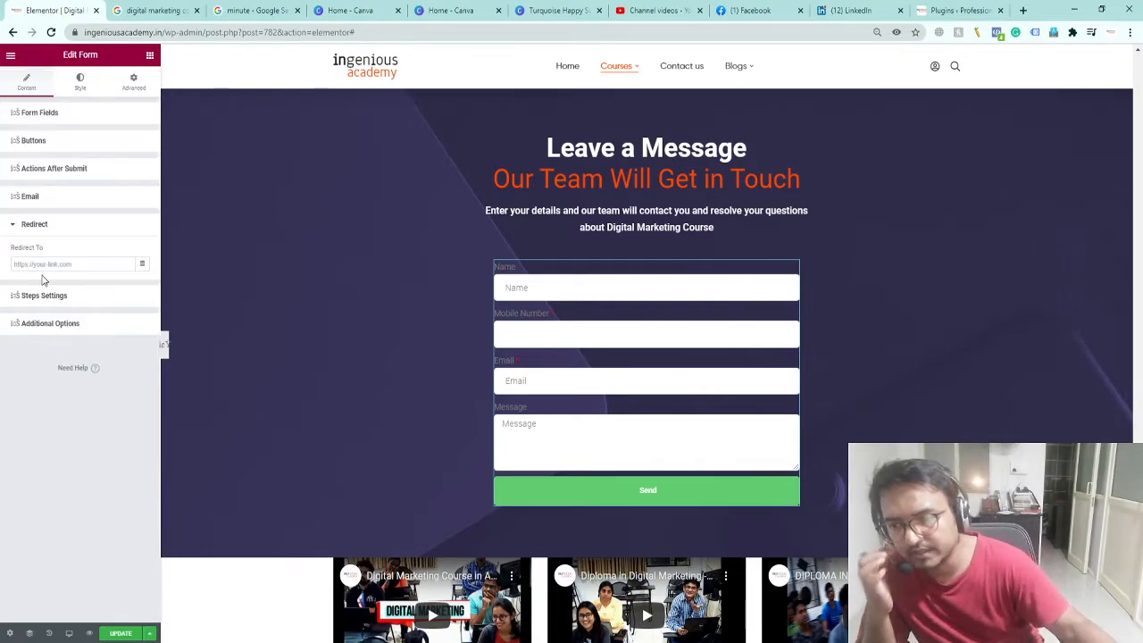
Step: Reset the browser zoom to 100% and switch to the WordPress admin tab
key(ctrl+plus)
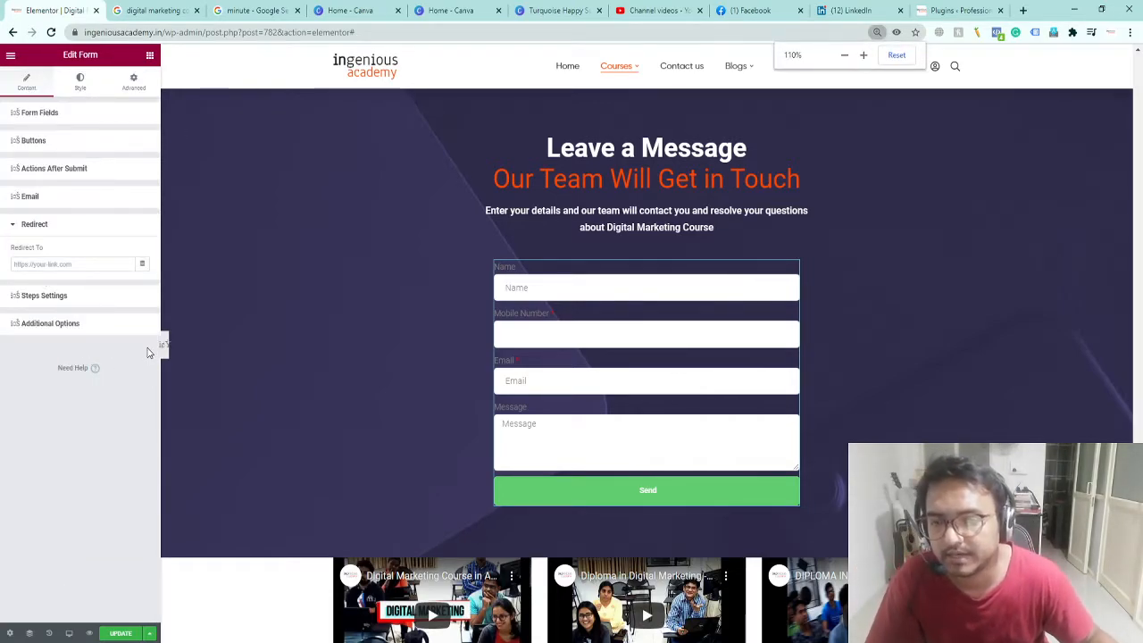
key(ctrl+minus)
click(954, 10)
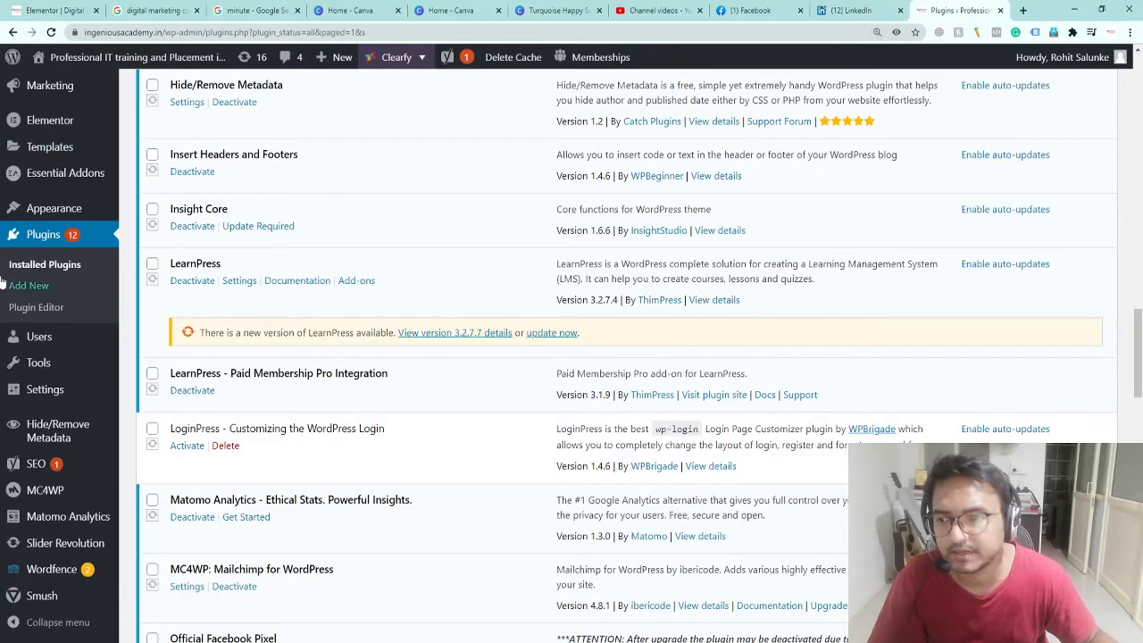
scroll(9, 282, up, 6)
Step: Search the site's Pages for 'thank you' to confirm none exists
mouse_move(44, 258)
click(160, 282)
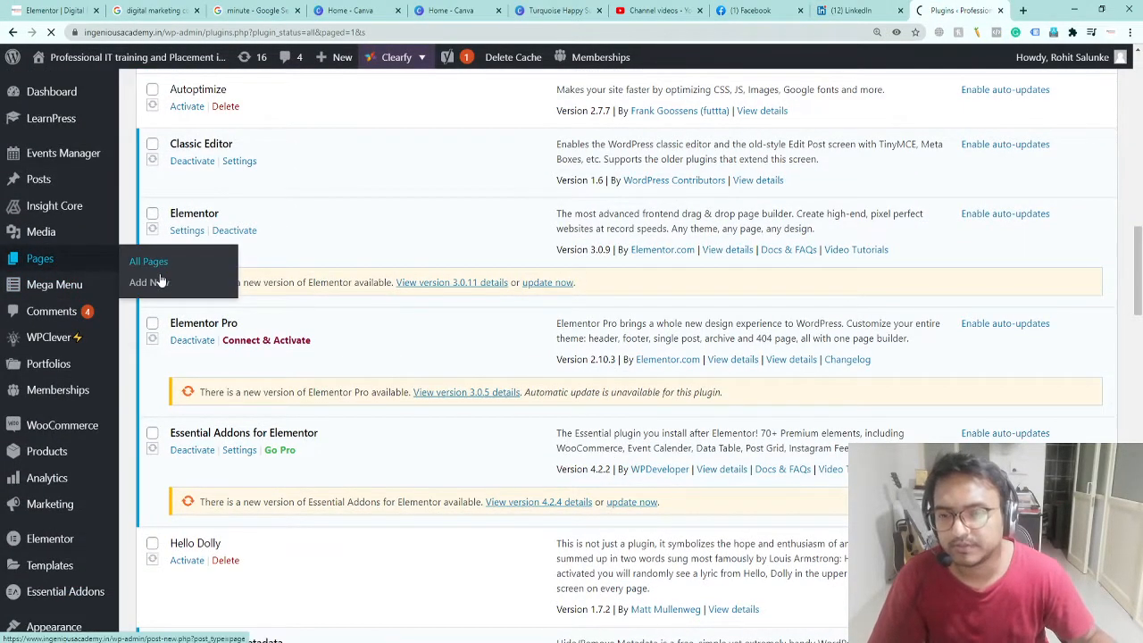
scroll(549, 441, down, 3)
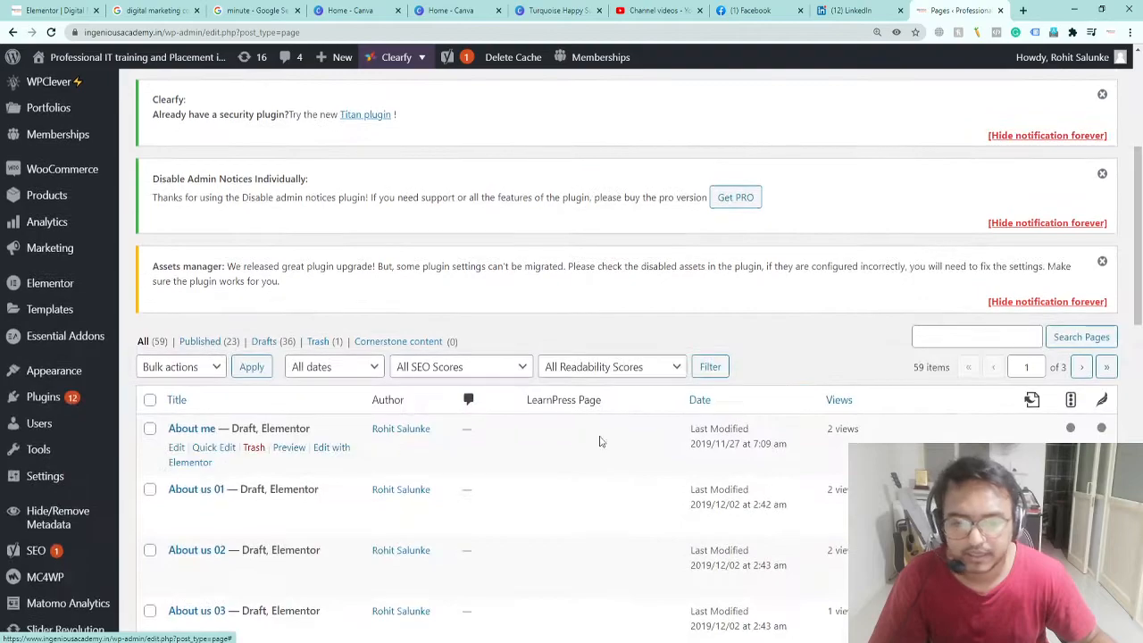
click(964, 337)
text(thank)
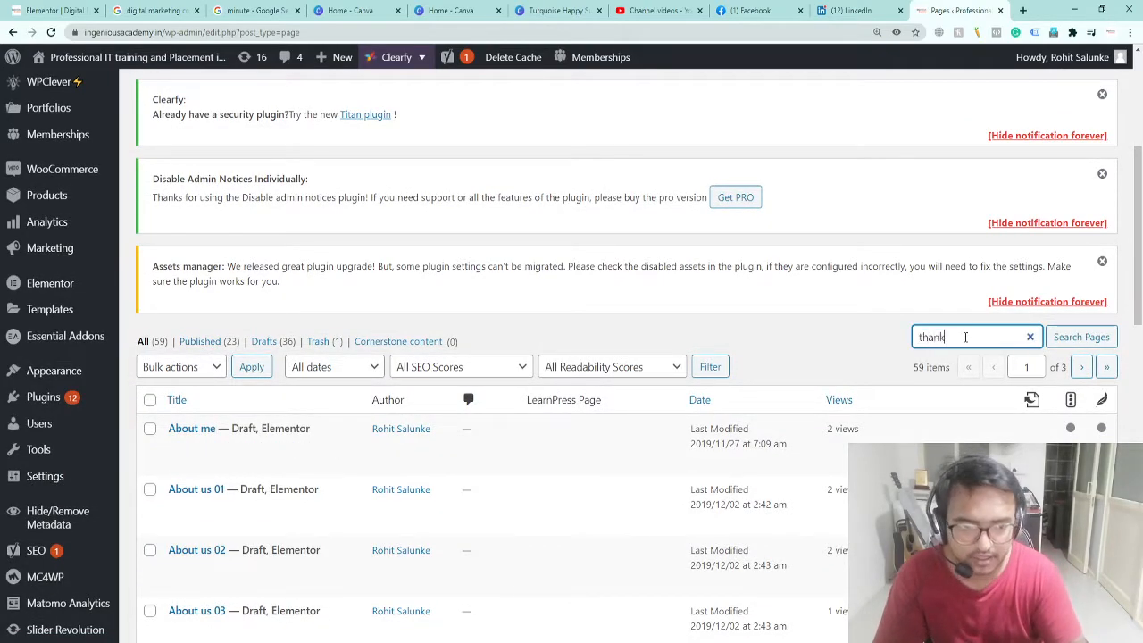
text( you)
key(Return)
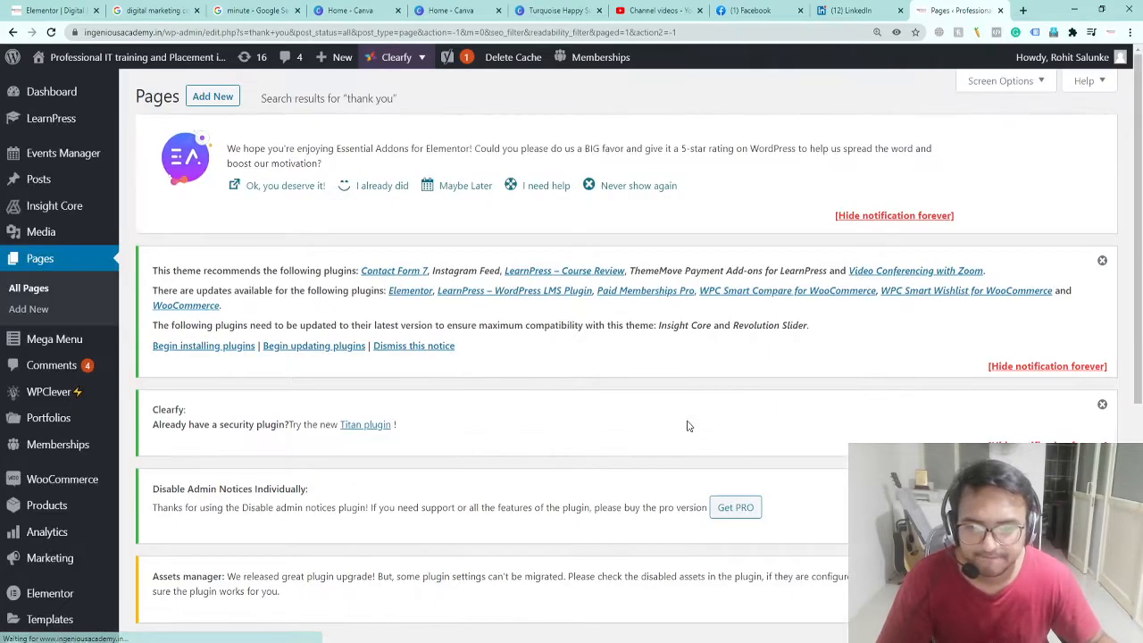
scroll(491, 462, down, 4)
scroll(834, 336, up, 4)
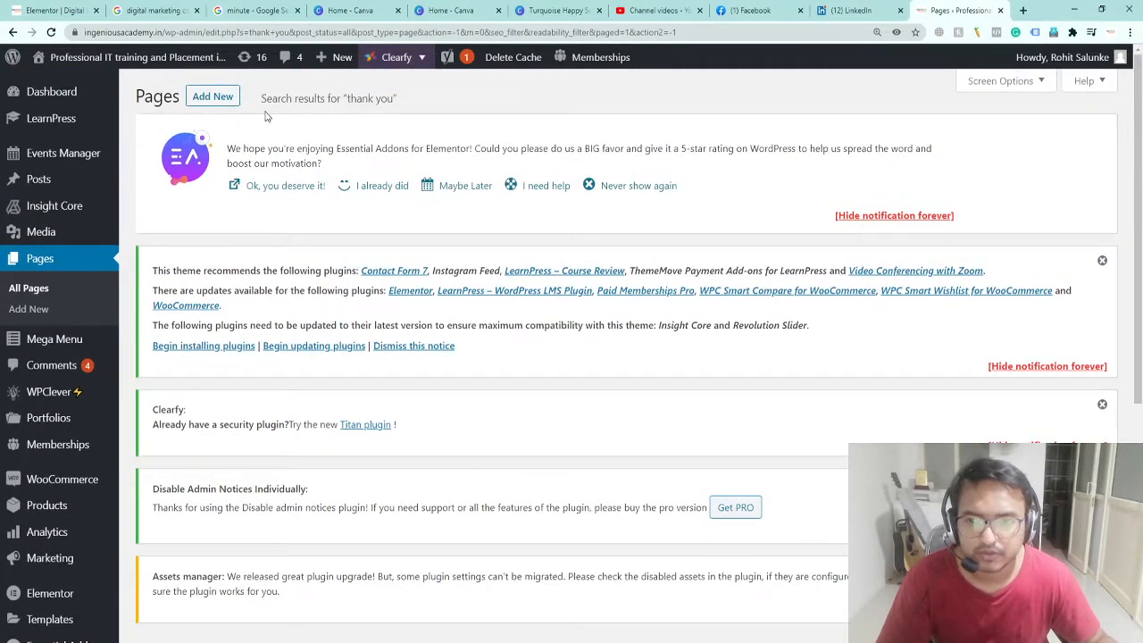
Step: Create a new page titled 'Thank You' and open it with Elementor
click(211, 102)
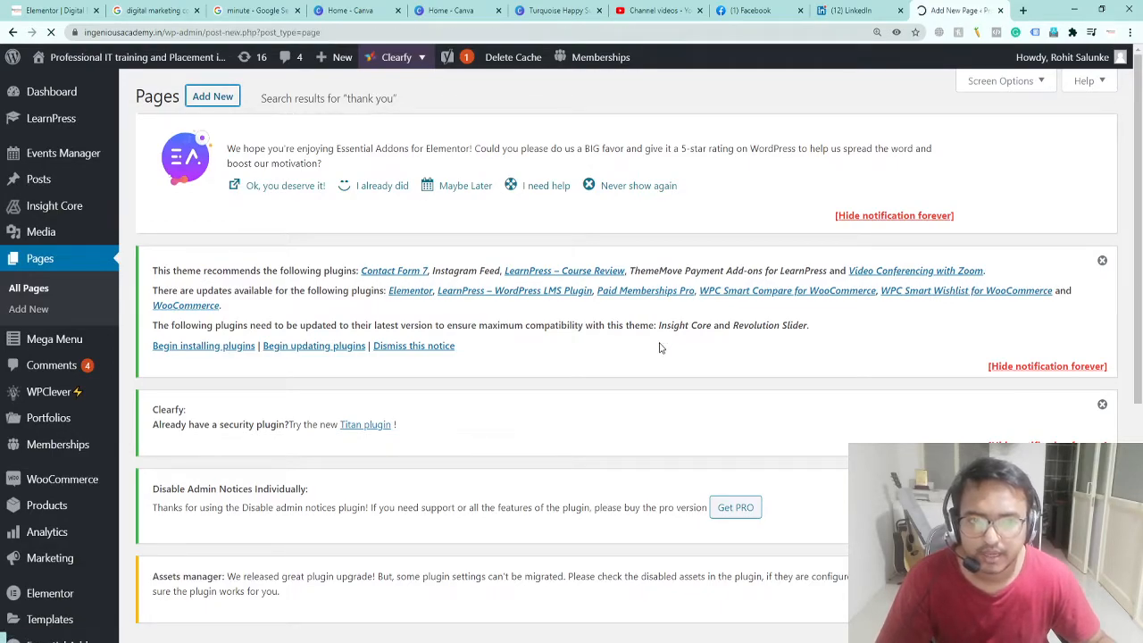
scroll(288, 482, down, 3)
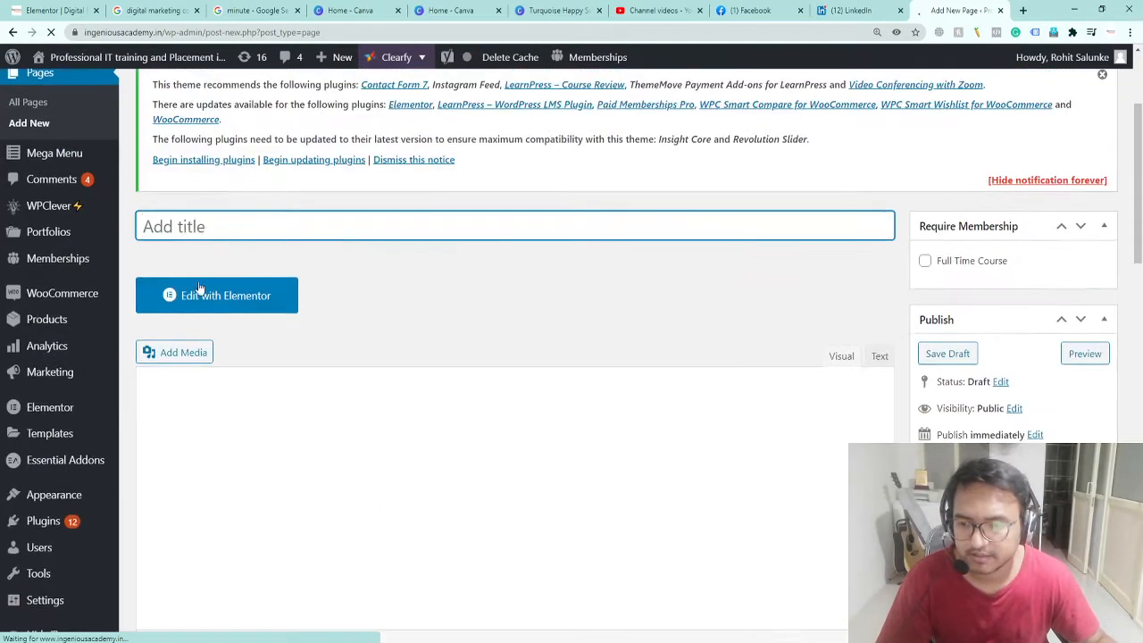
text(Thank You)
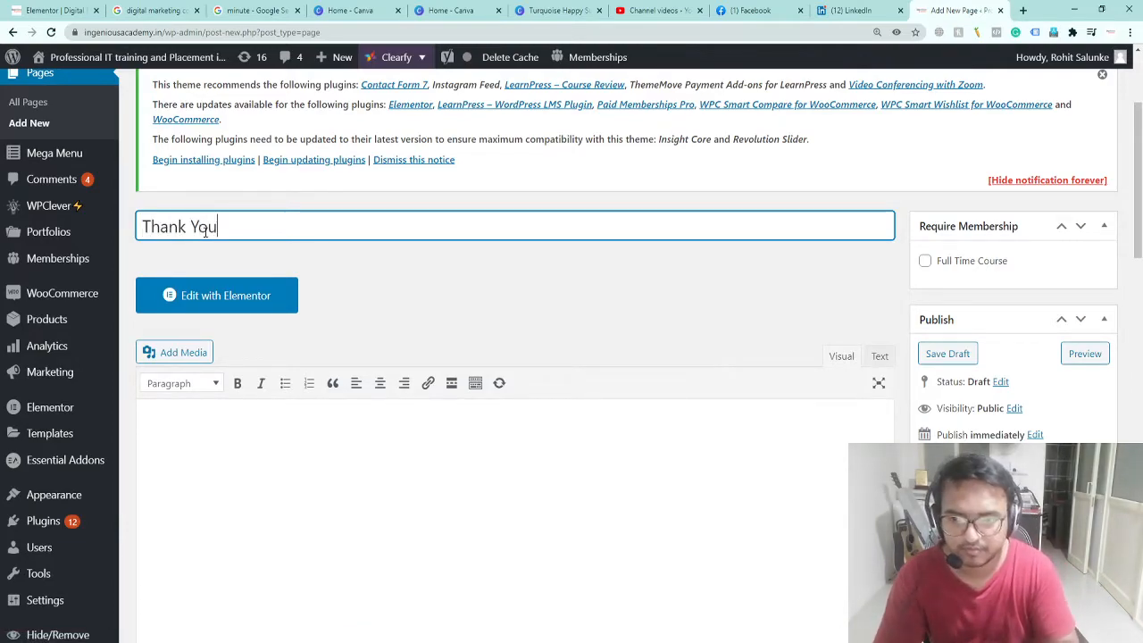
click(166, 303)
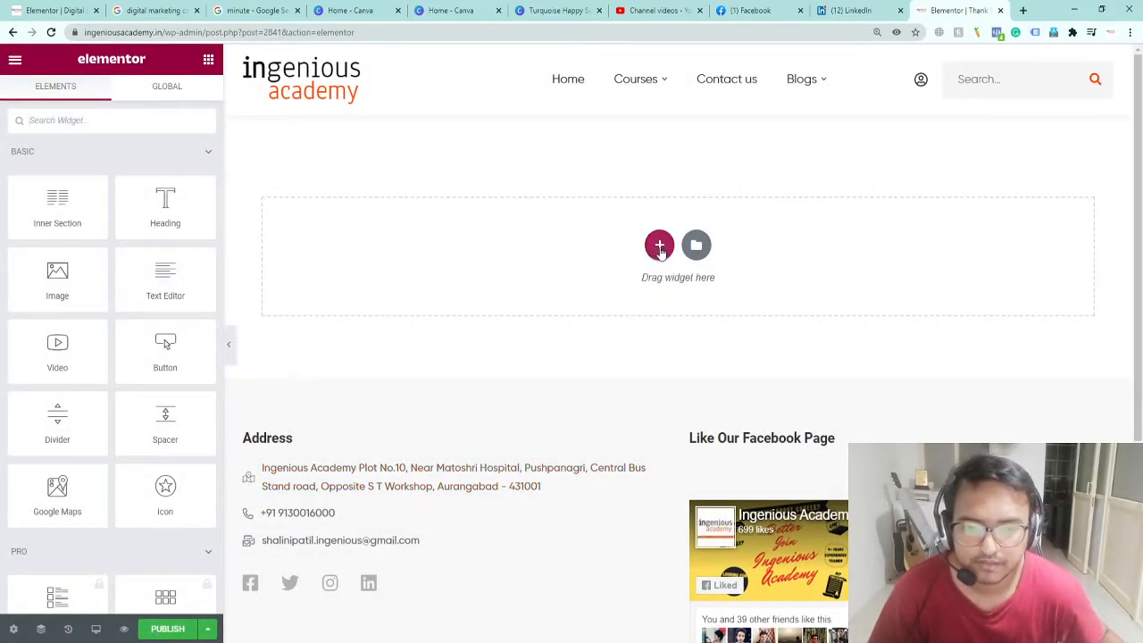
Step: Add a single-column section and scroll the Elements panel to the MaxCoach Modern Heading widget
click(659, 249)
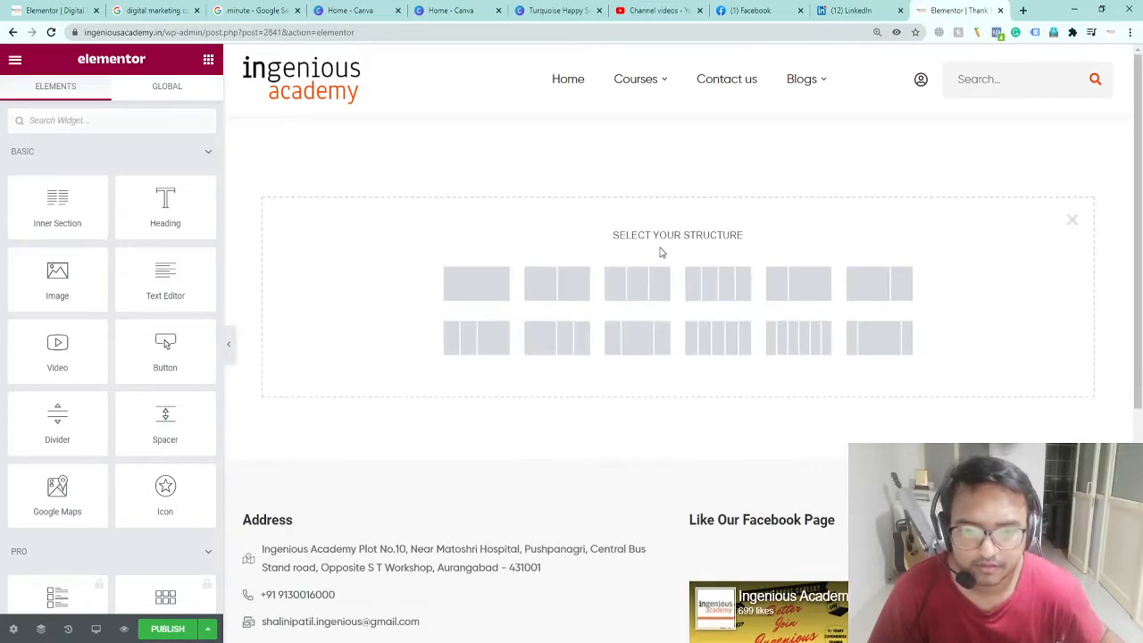
click(480, 286)
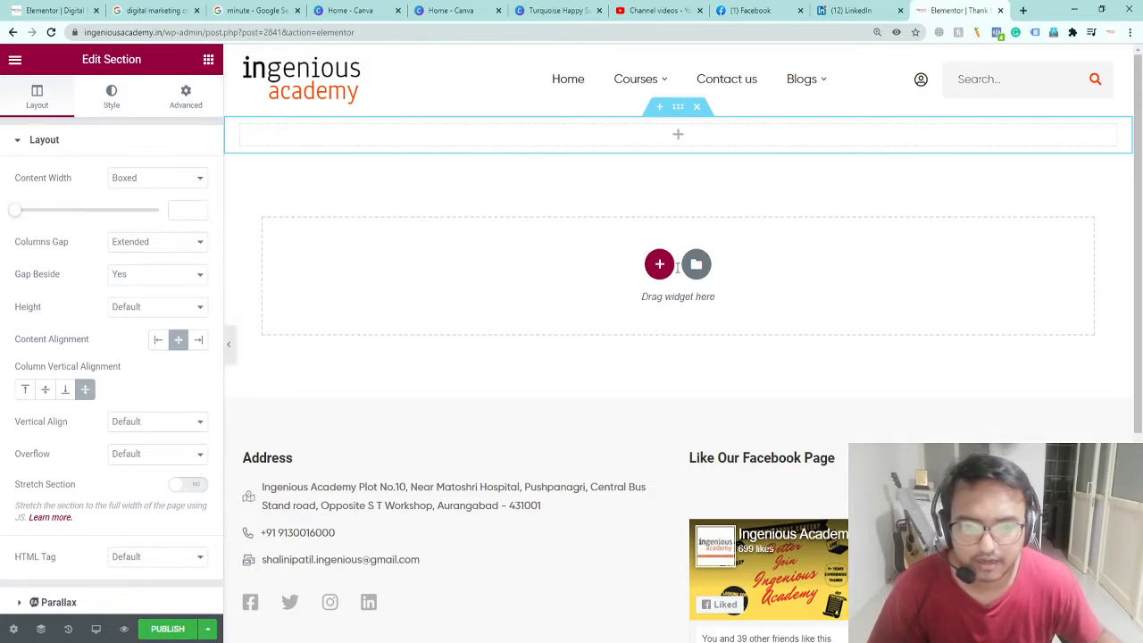
click(680, 134)
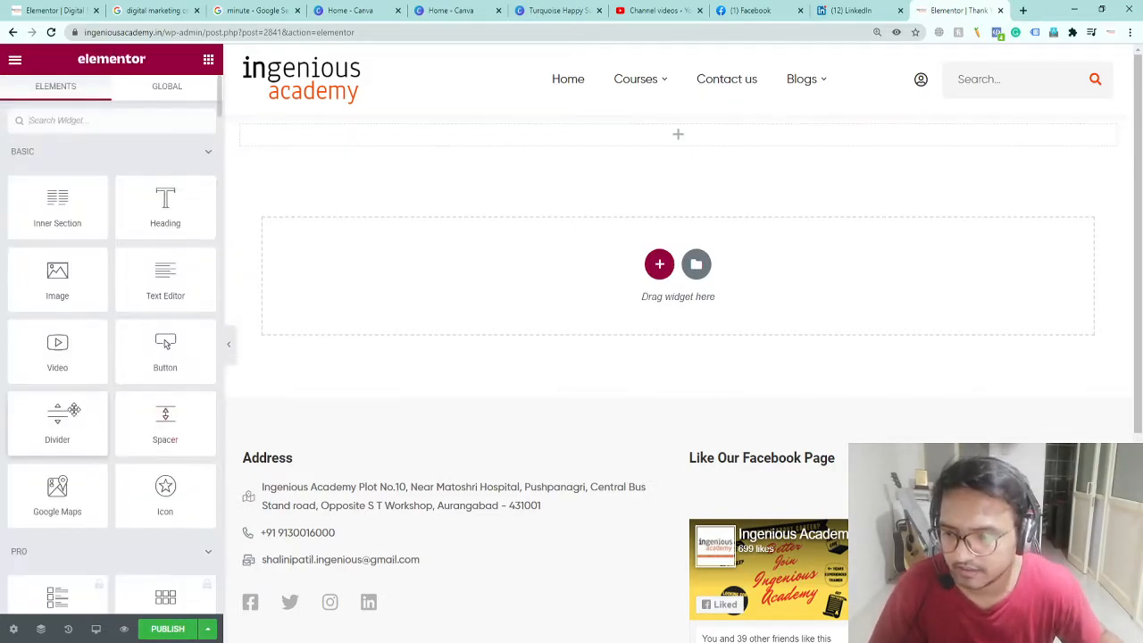
scroll(76, 416, down, 10)
scroll(77, 416, down, 15)
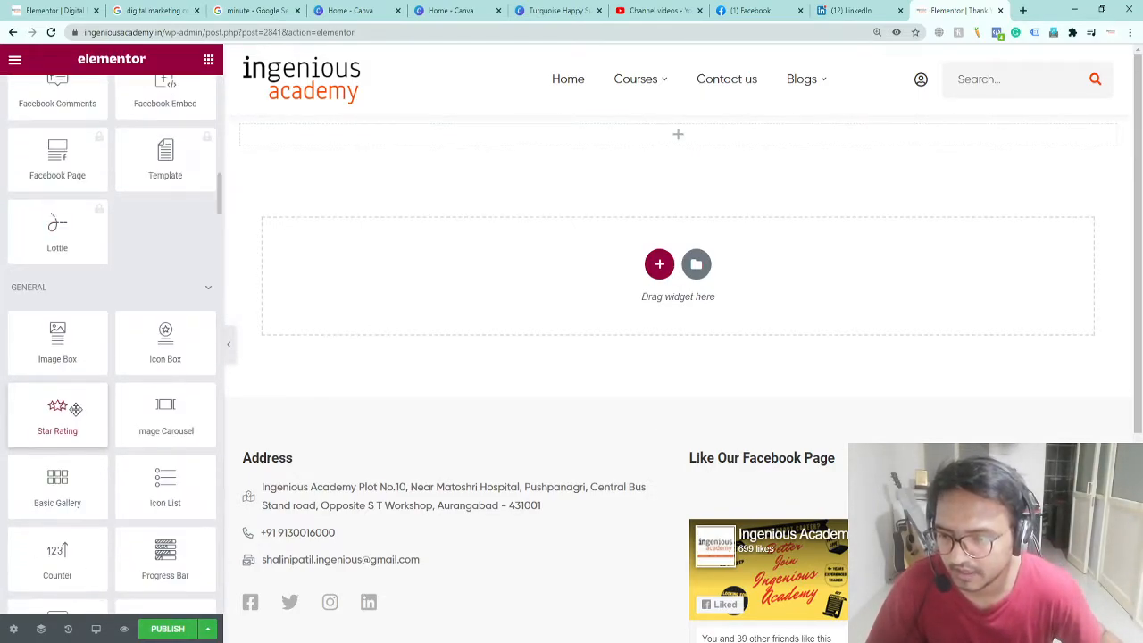
scroll(77, 416, down, 15)
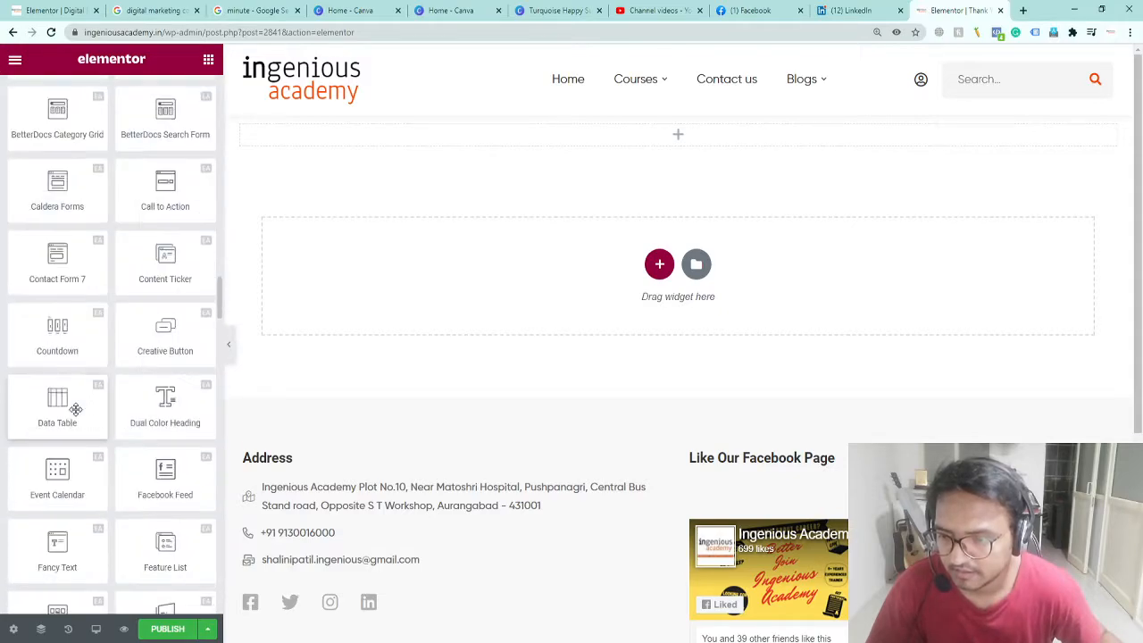
scroll(77, 413, down, 4)
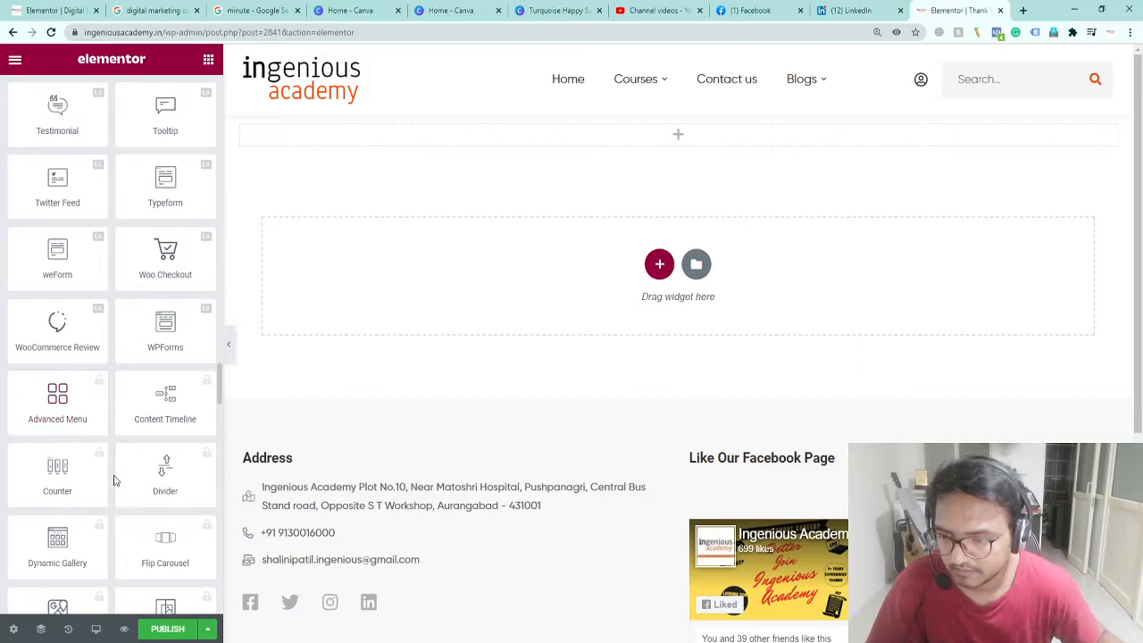
scroll(112, 476, down, 2)
scroll(113, 480, down, 2)
scroll(113, 480, down, 12)
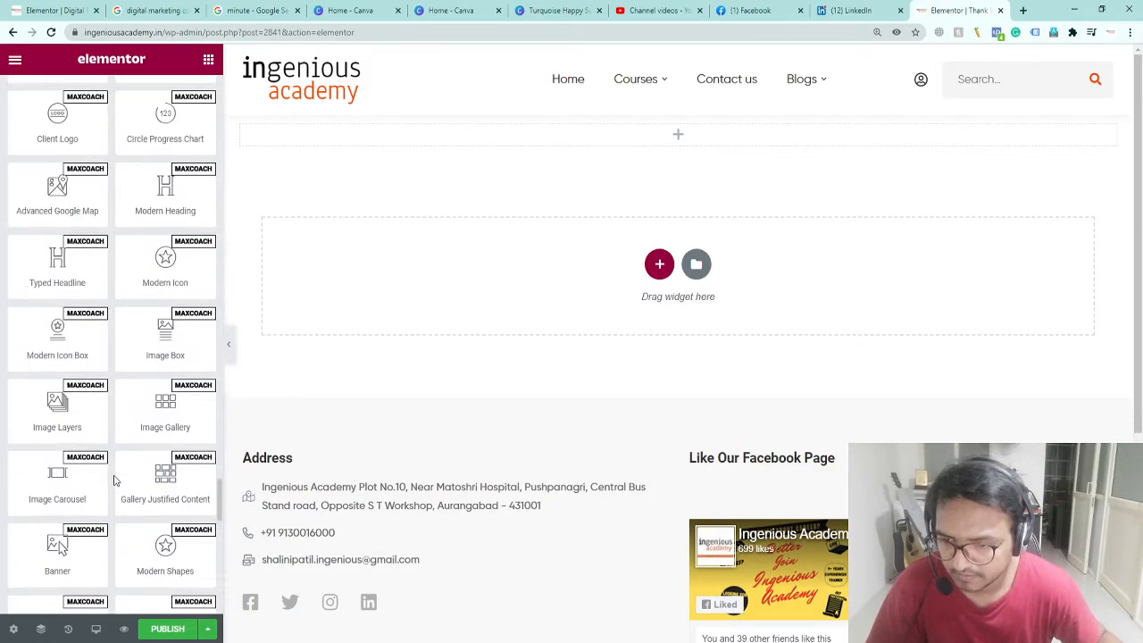
scroll(114, 481, up, 3)
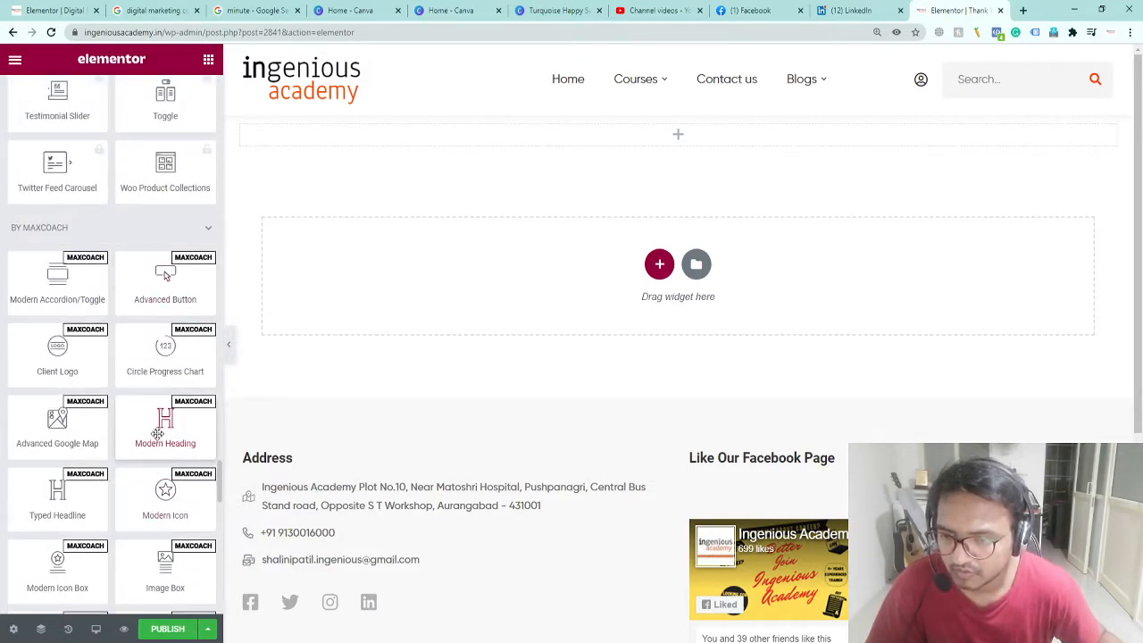
Step: Drop a Modern Heading widget into the new section and centre-align it
drag(157, 433, 724, 132)
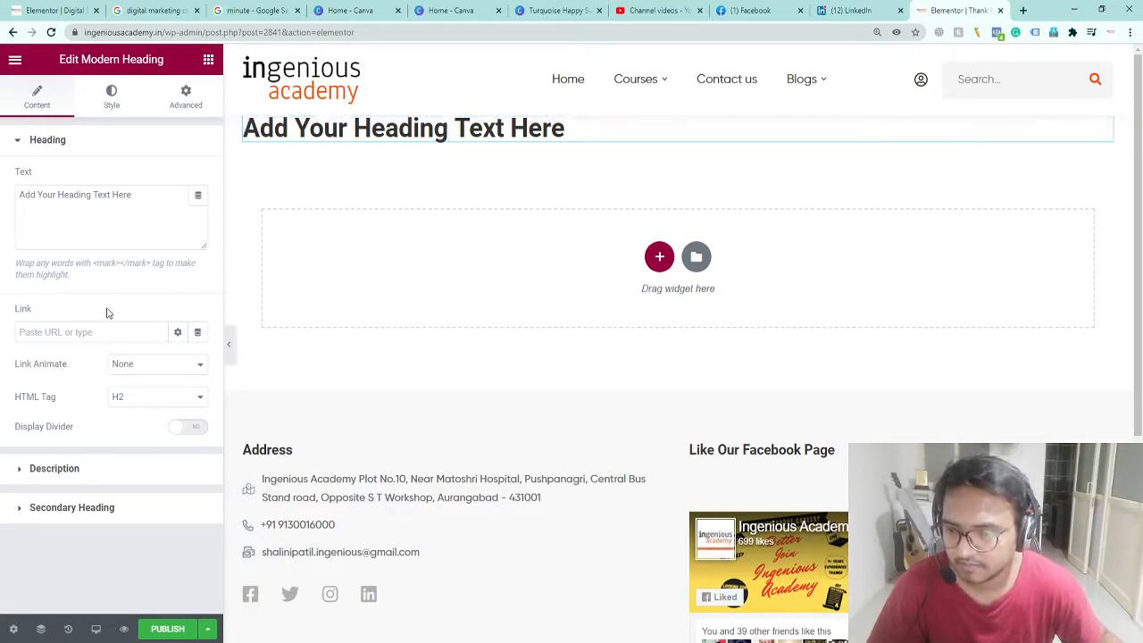
click(111, 97)
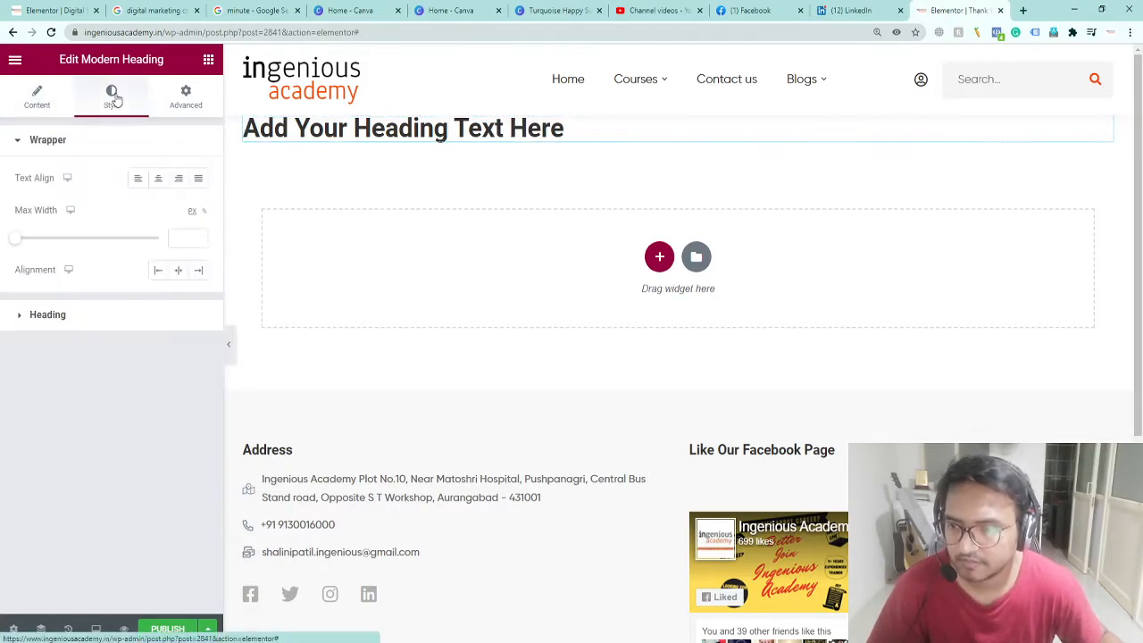
click(158, 178)
Step: Change the heading text to 'Thanks for Showing interest in Ingenious Academy'
triple_click(636, 132)
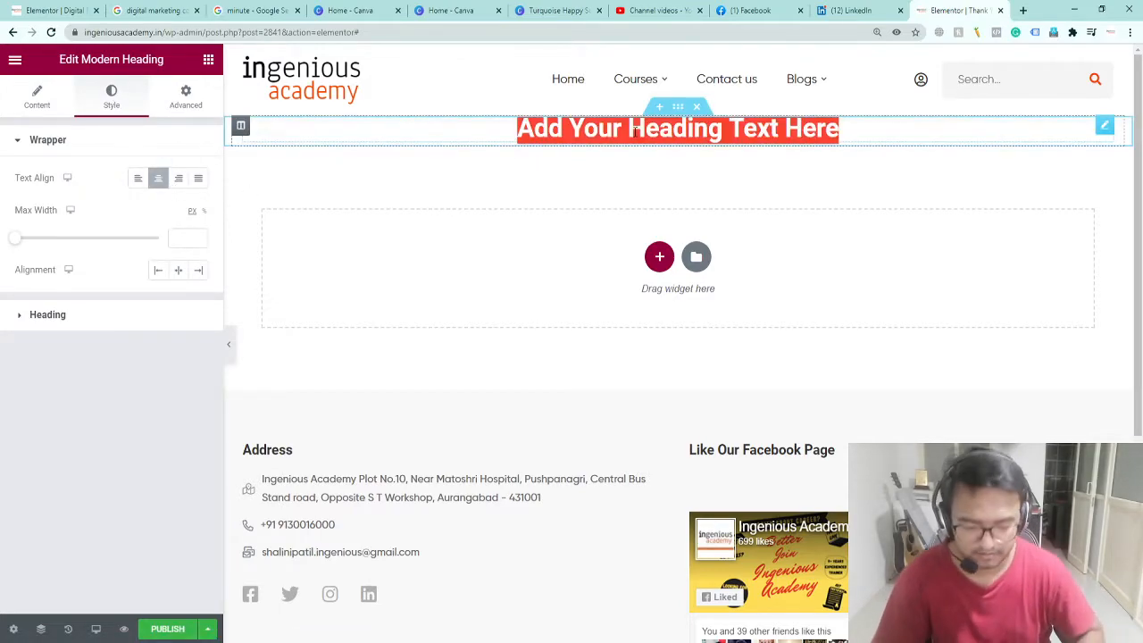
text(thank)
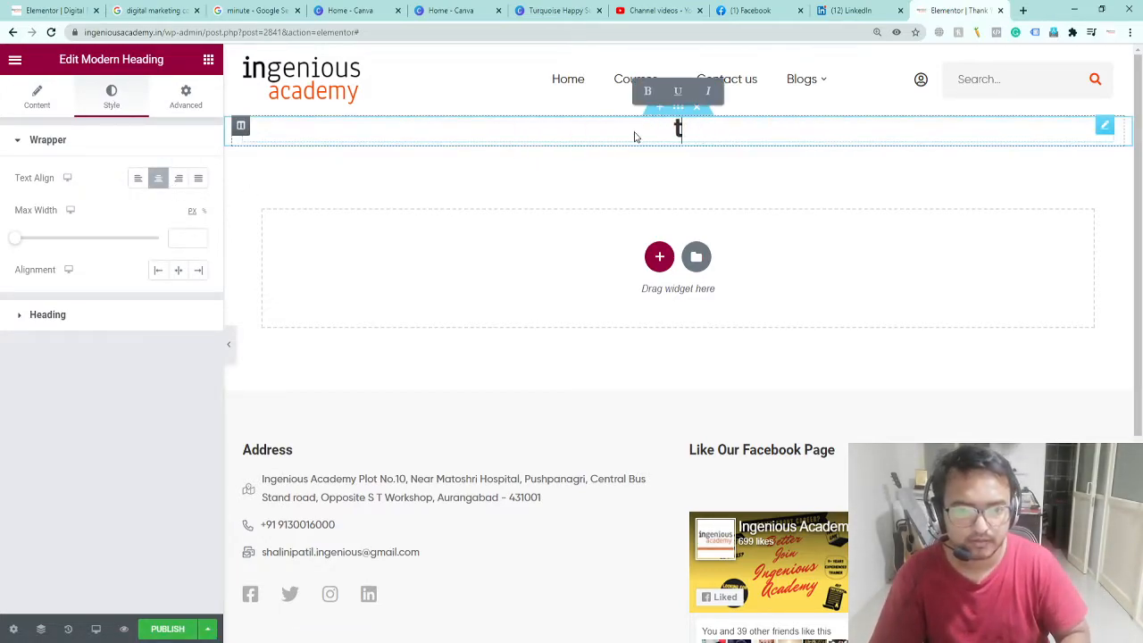
key(BackSpace)
key(BackSpace)
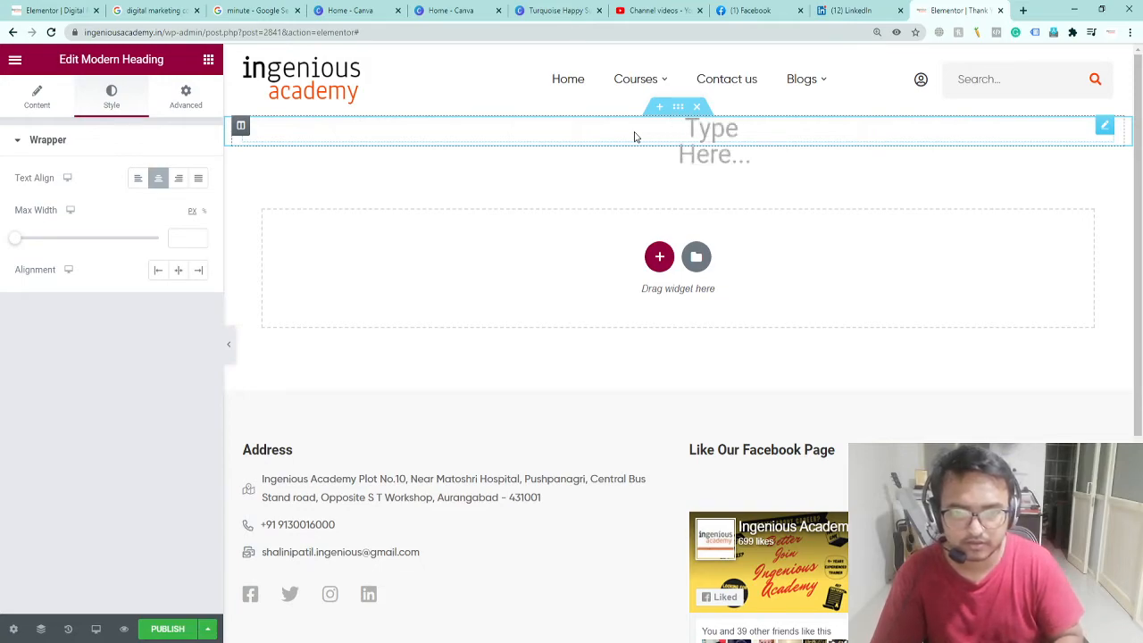
text(Thanks for Showing interest in Ingenious Academy)
click(398, 194)
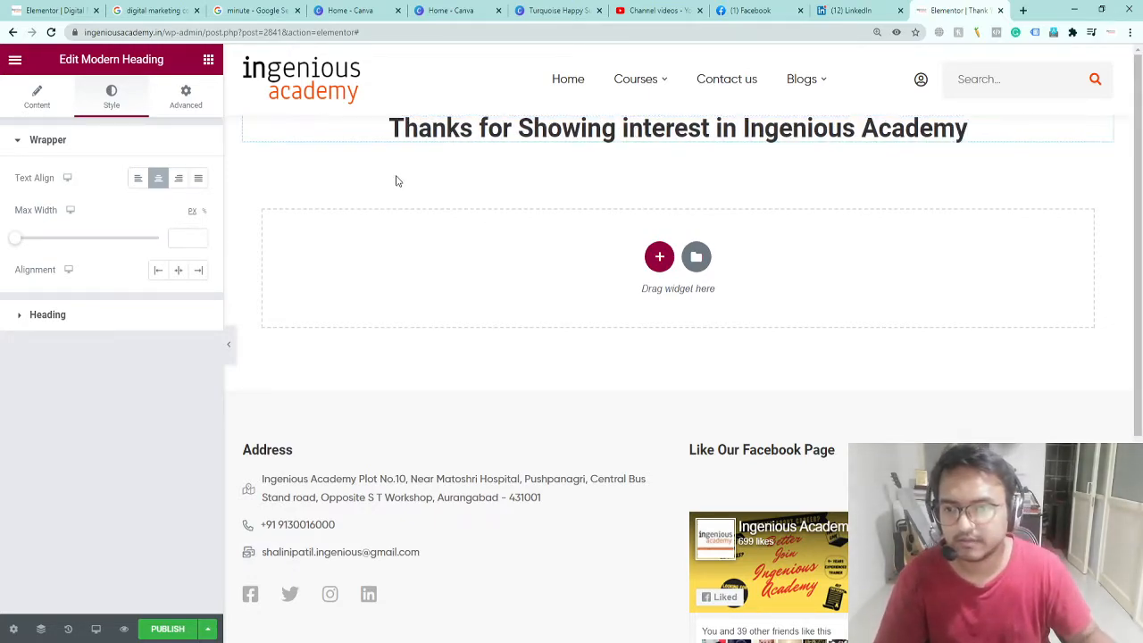
Step: Wrap 'Ingenious Academy' in <mark></mark> tags to highlight it in orange
click(54, 106)
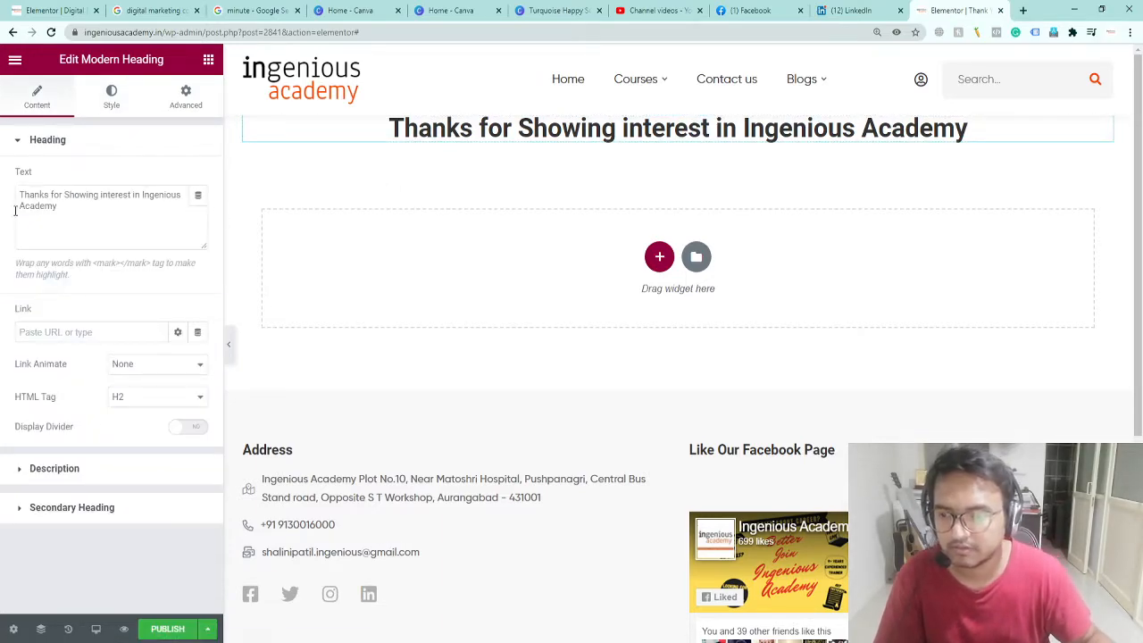
click(143, 194)
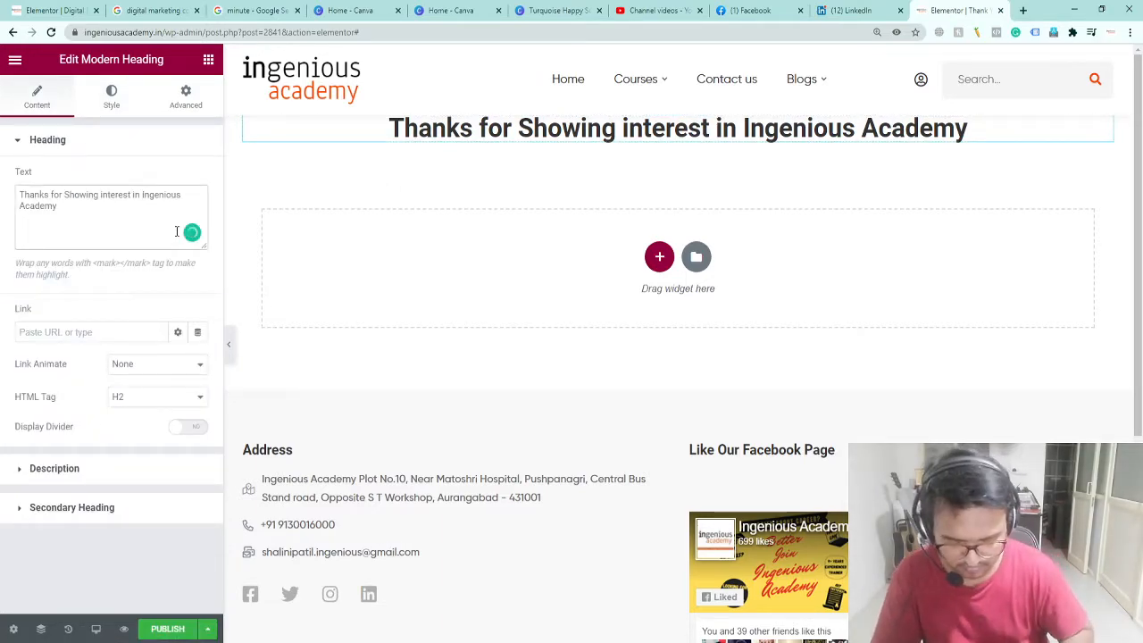
text(<mar)
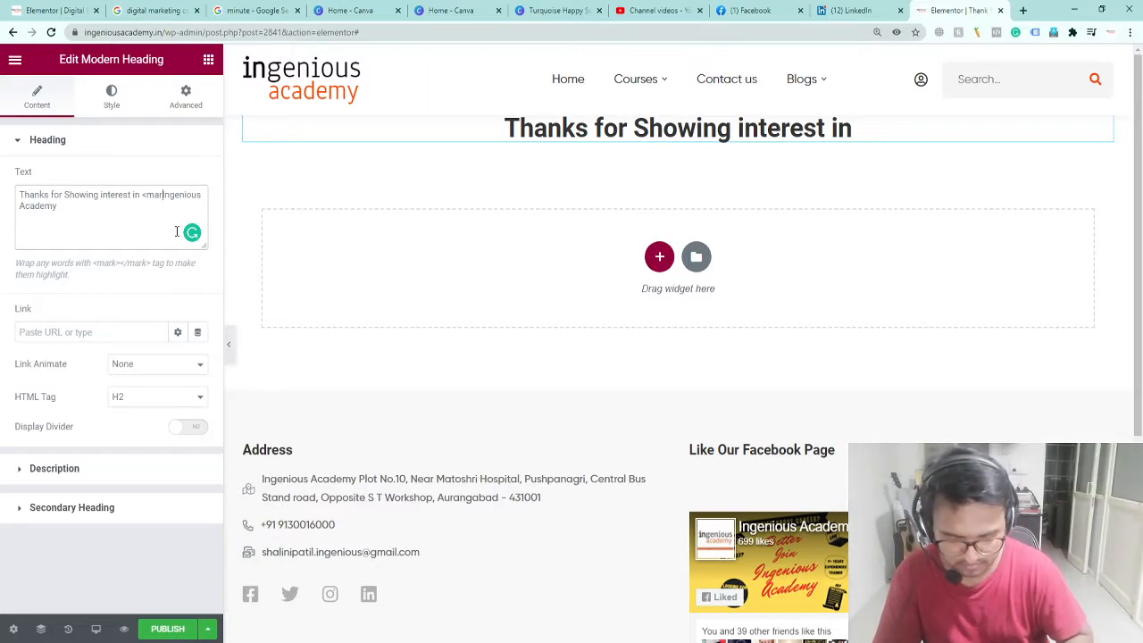
text(k>)
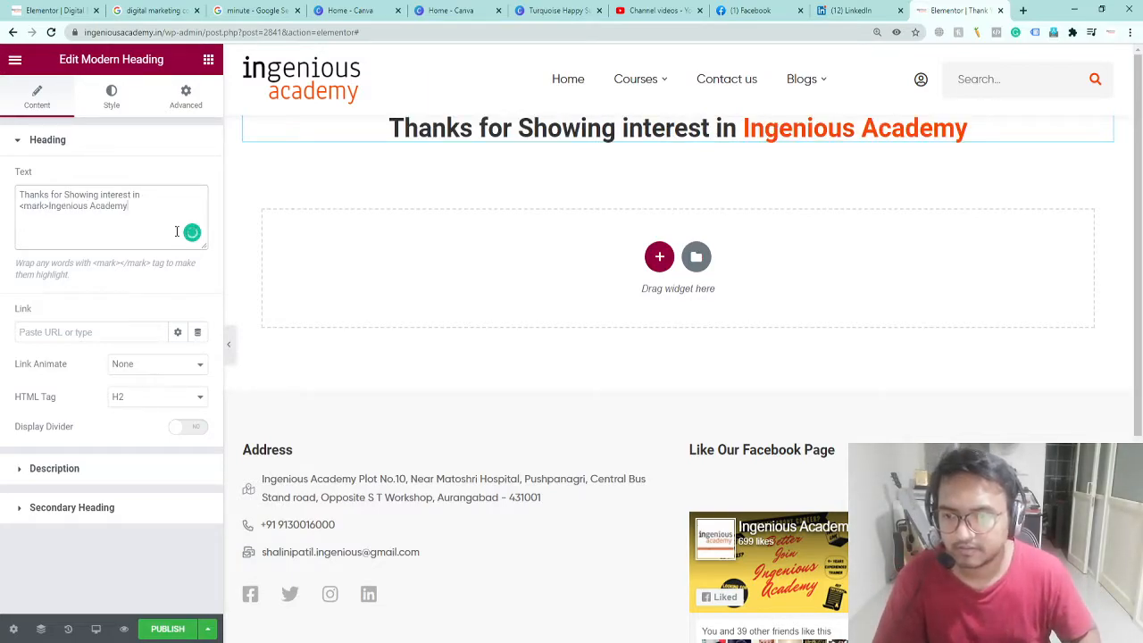
text(</mark>)
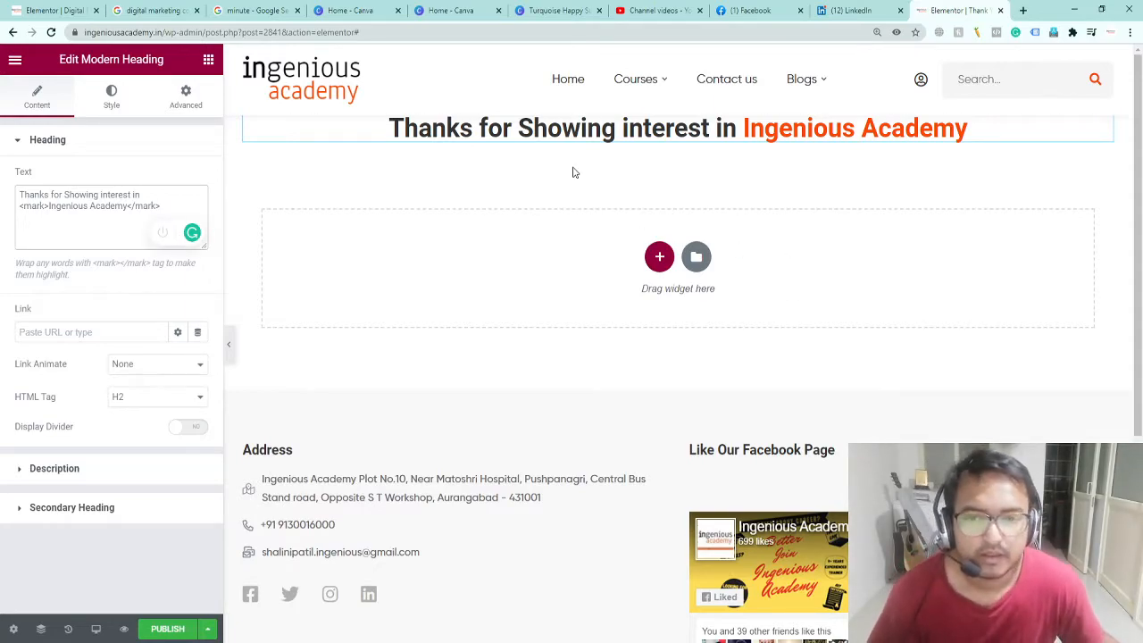
click(51, 331)
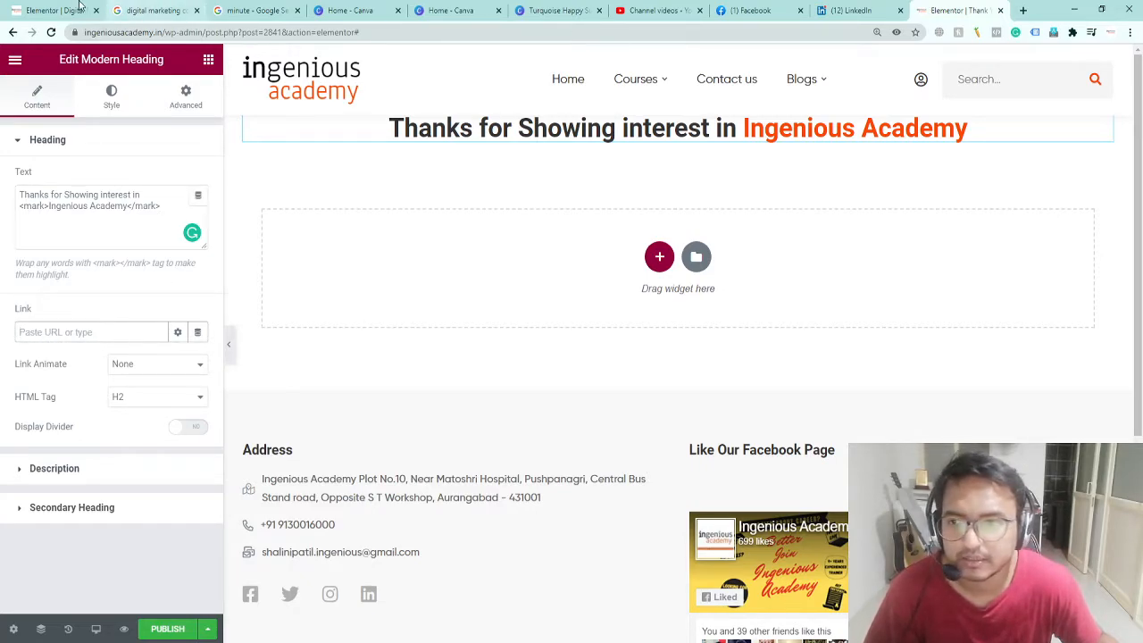
click(49, 10)
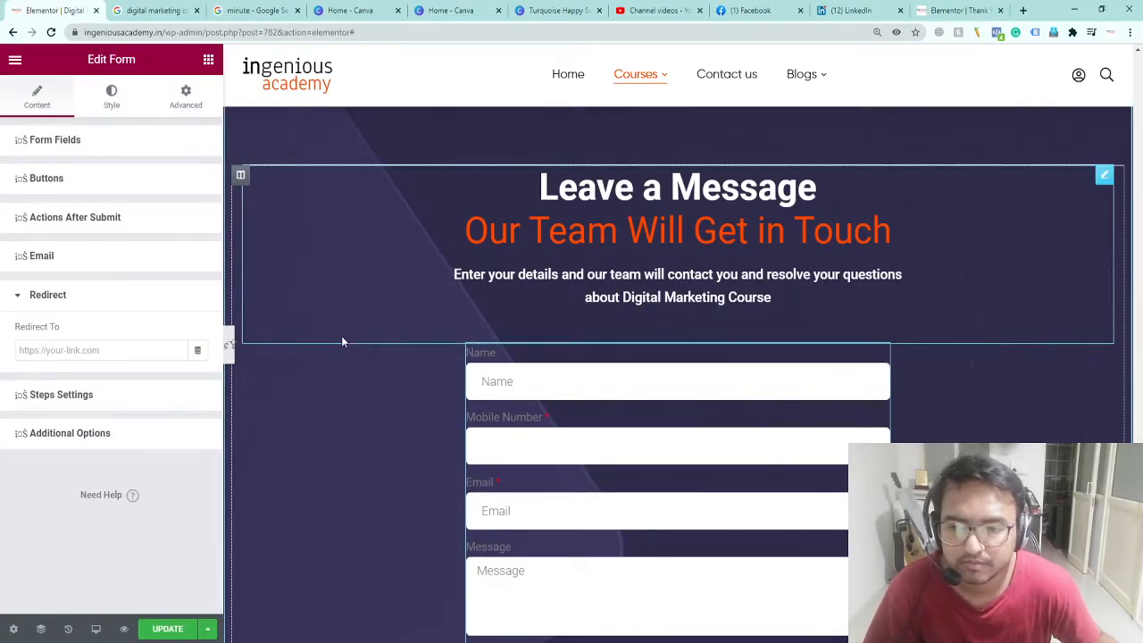
scroll(342, 337, down, 10)
scroll(342, 337, up, 3)
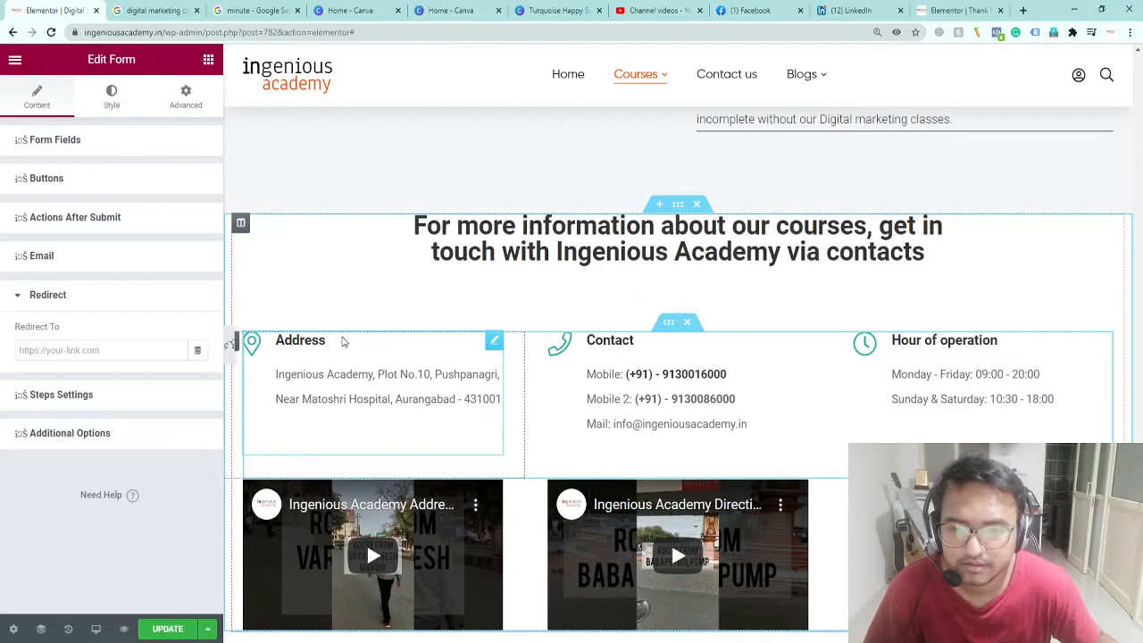
scroll(342, 340, up, 10)
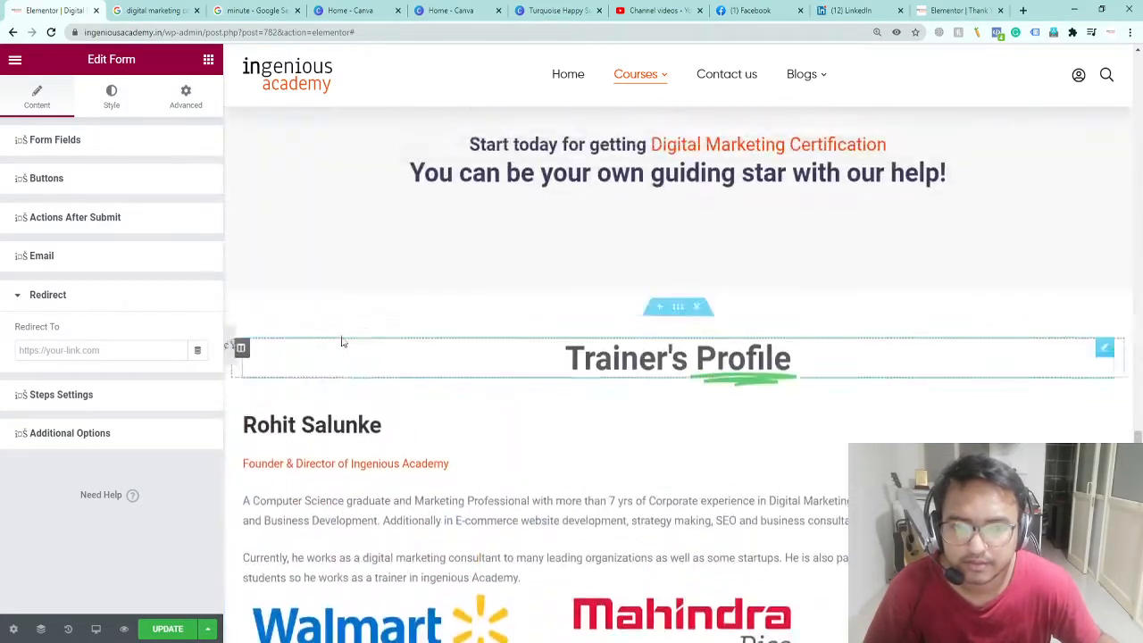
scroll(342, 340, up, 5)
scroll(536, 232, up, 5)
scroll(541, 237, up, 10)
scroll(541, 237, up, 15)
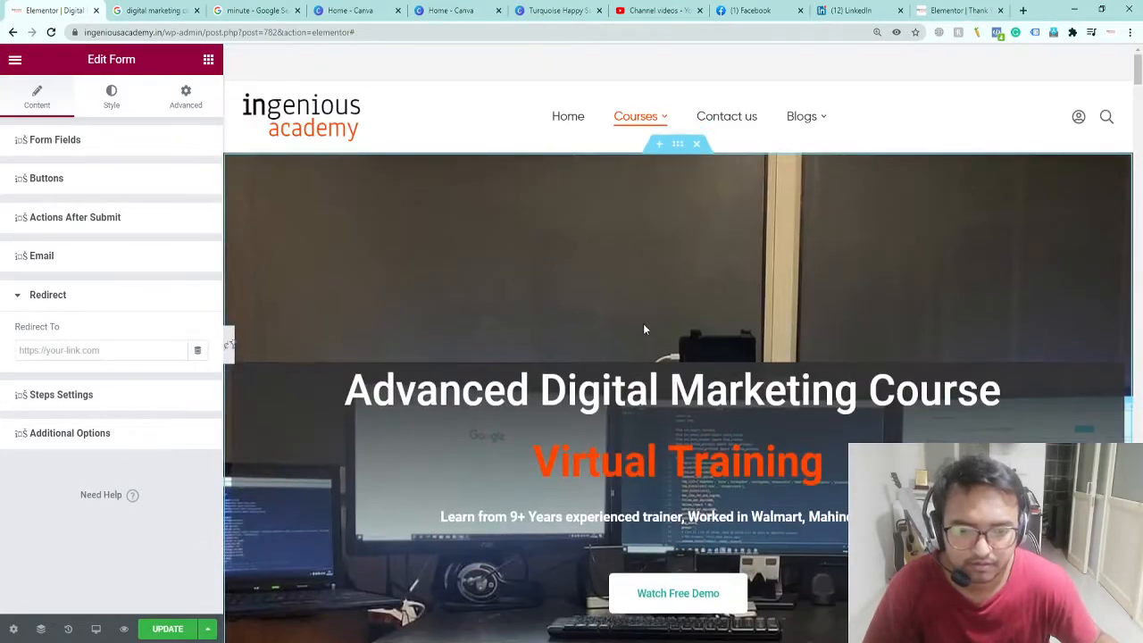
scroll(645, 330, down, 2)
click(684, 447)
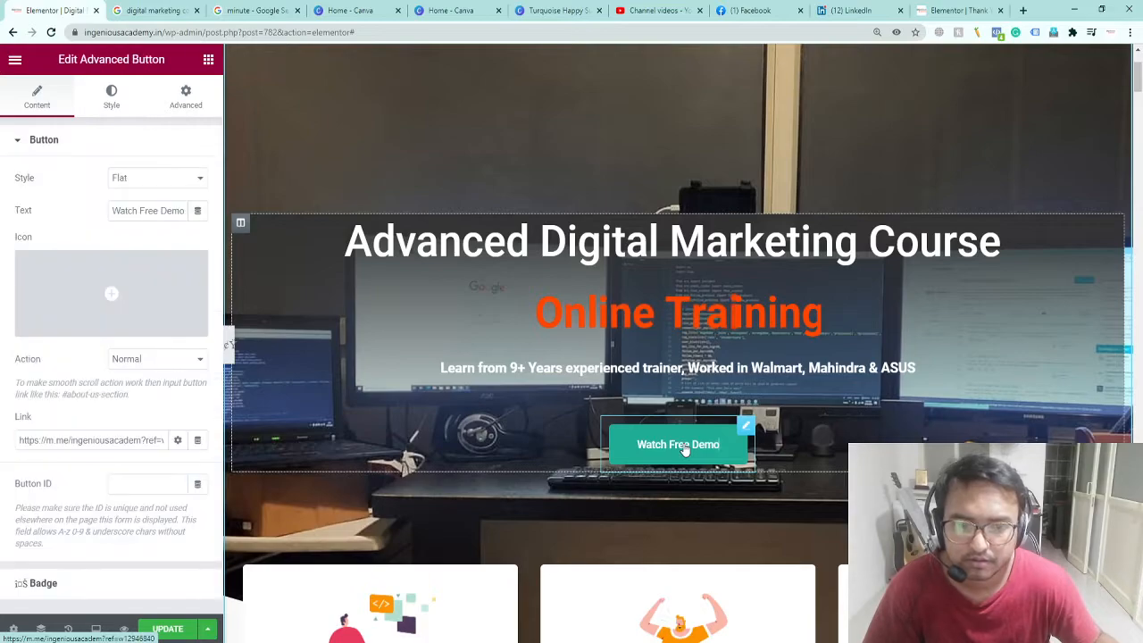
click(44, 441)
key(ctrl+a)
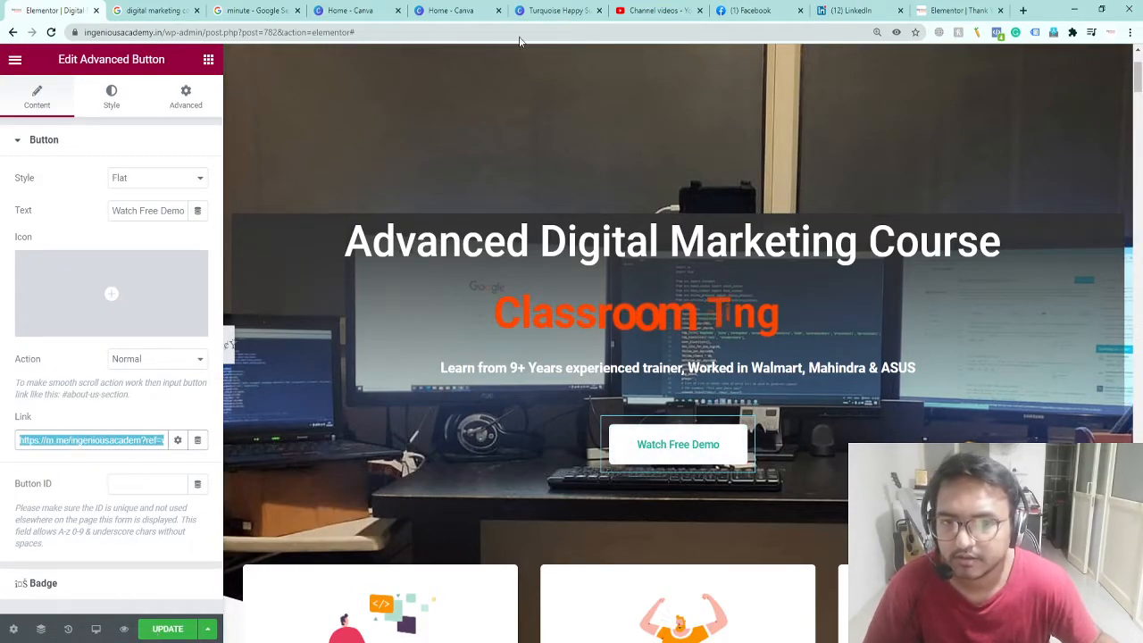
scroll(961, 396, down, 6)
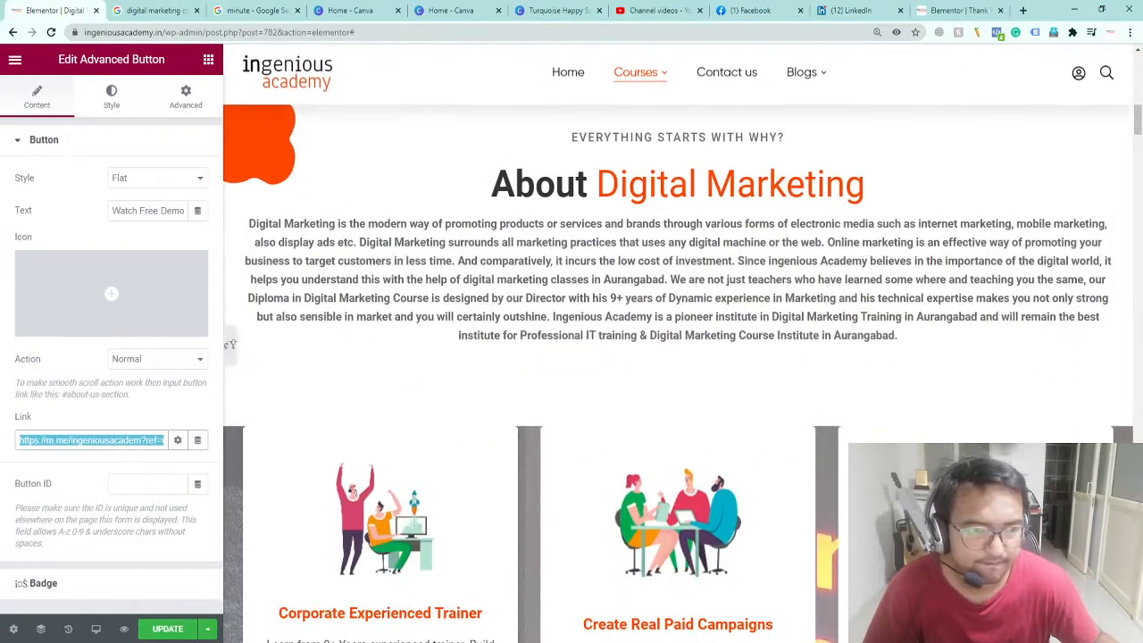
scroll(1125, 126, down, 15)
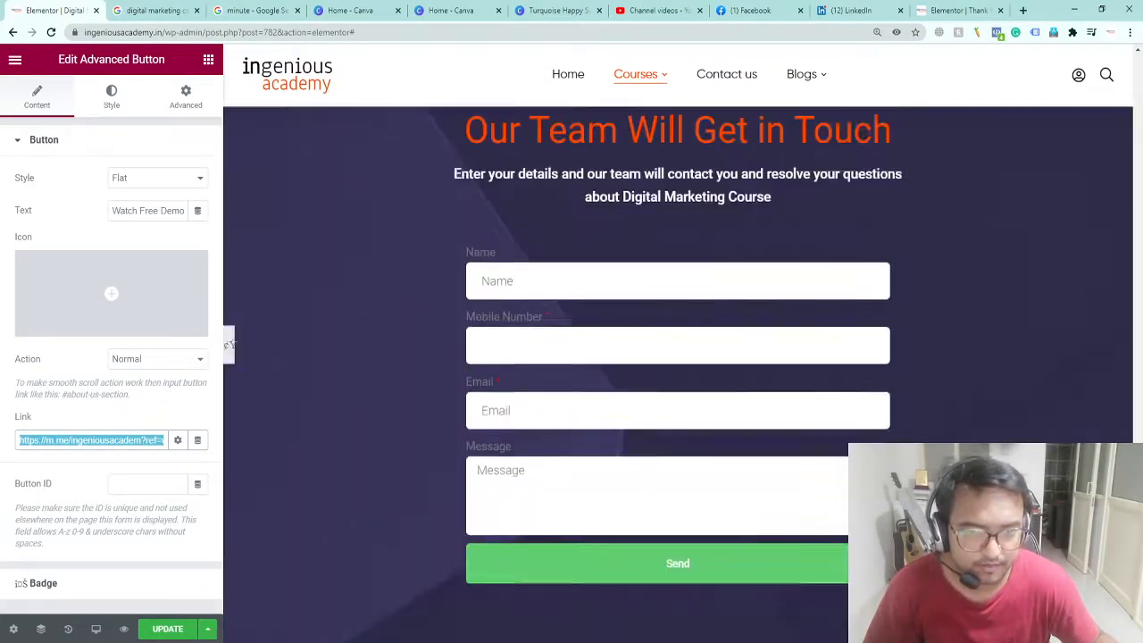
scroll(678, 375, down, 3)
click(711, 234)
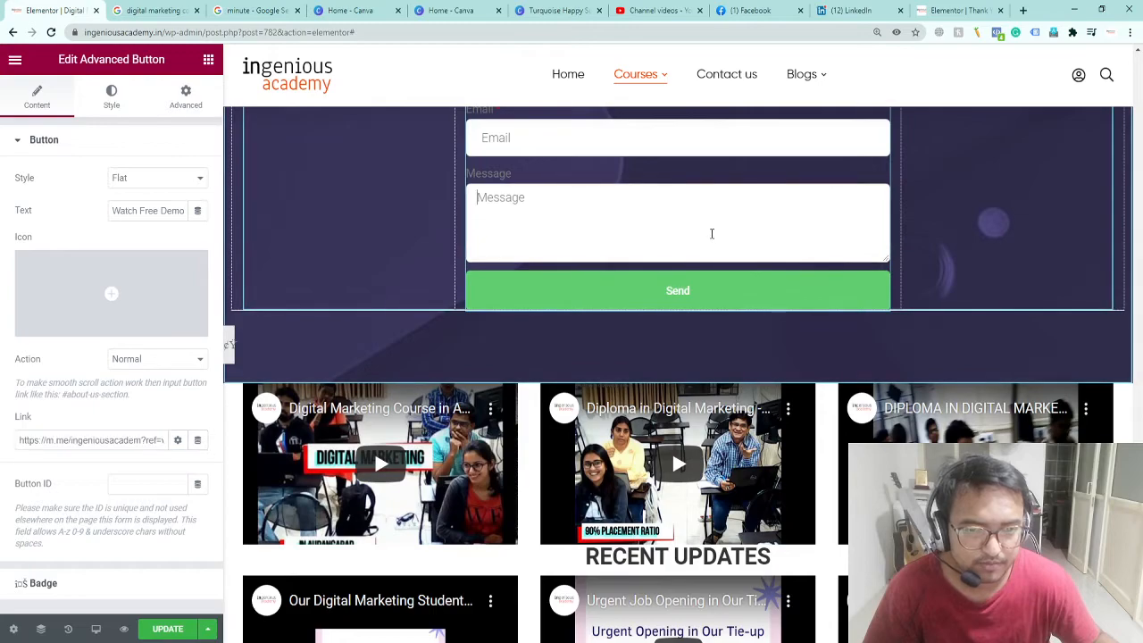
click(636, 226)
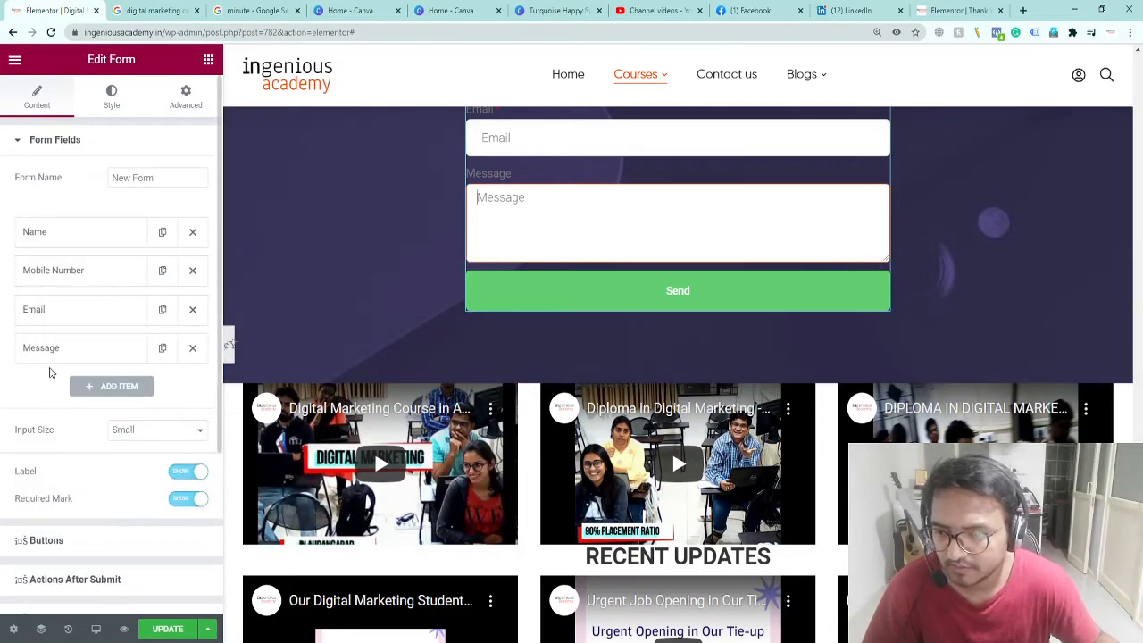
click(60, 309)
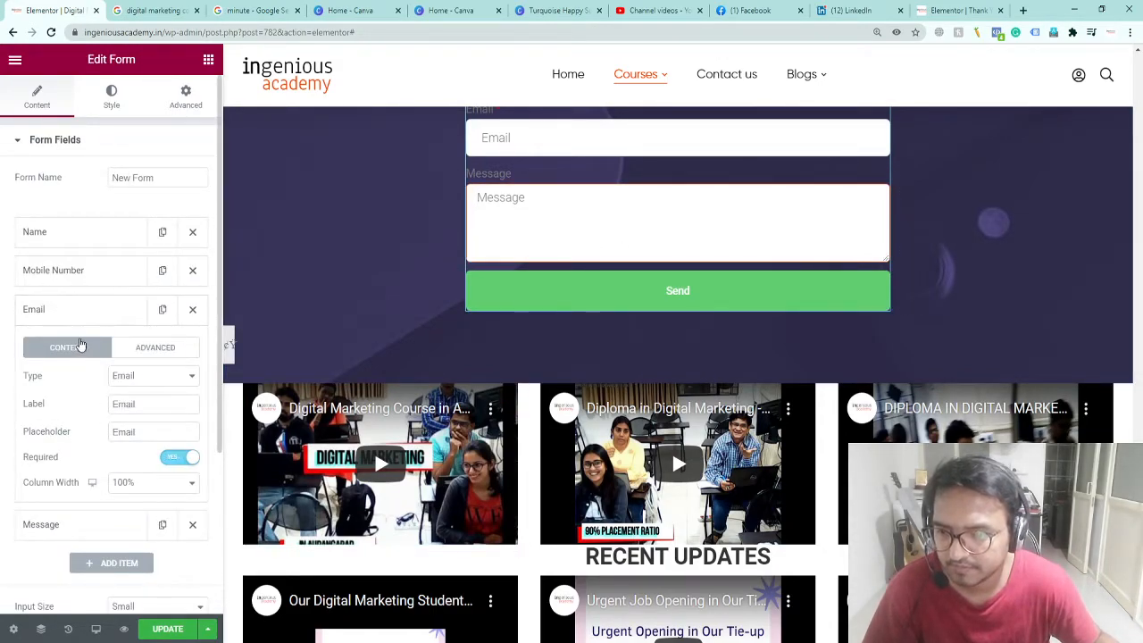
scroll(101, 309, down, 2)
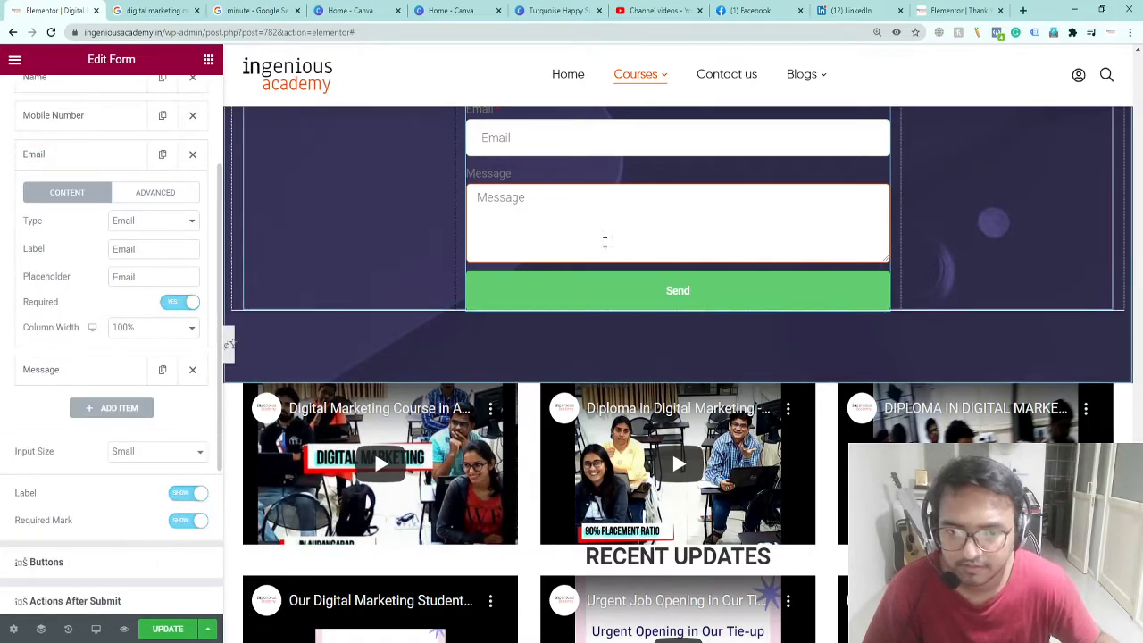
click(610, 291)
scroll(45, 472, down, 3)
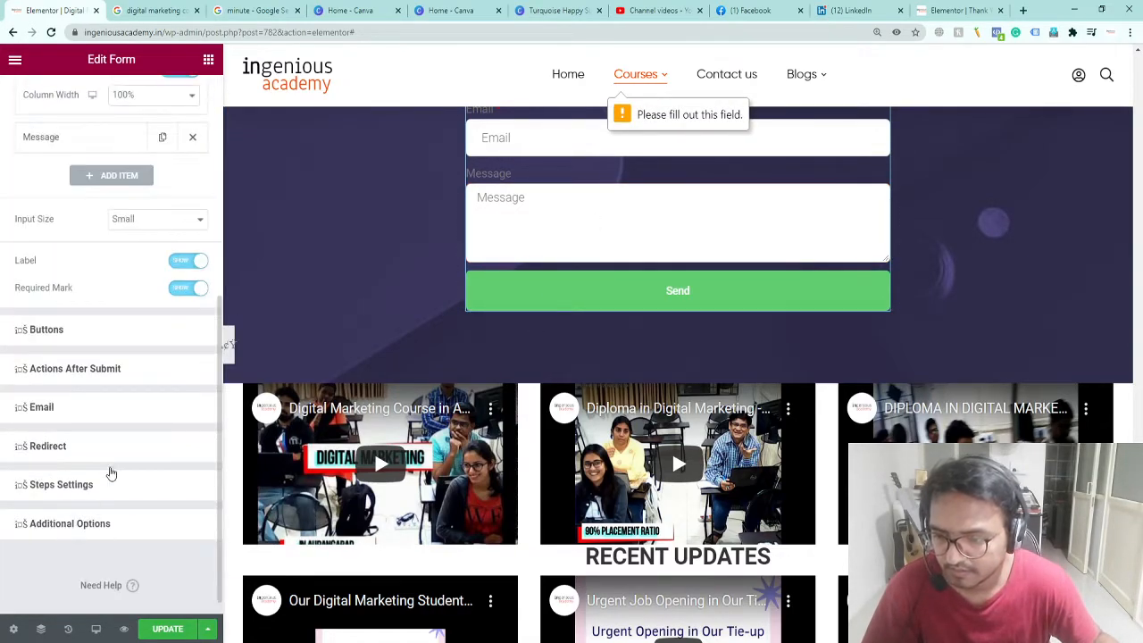
click(89, 449)
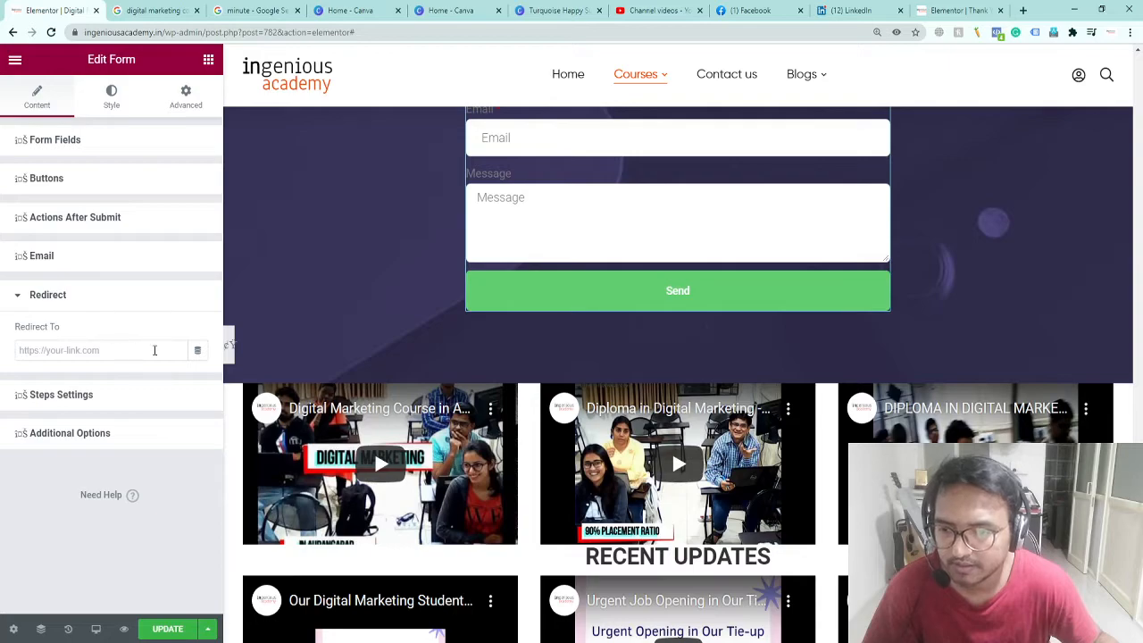
click(947, 9)
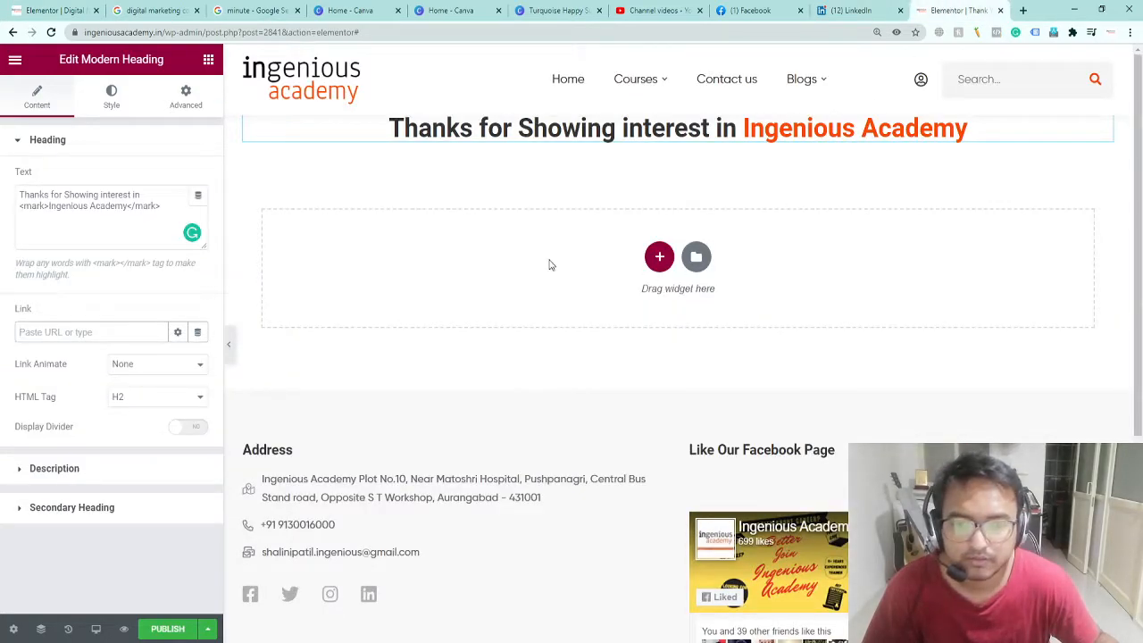
Step: Paste then clear the heading's Link URL so it stays unlinked, and add a new section below
key(ctrl+v)
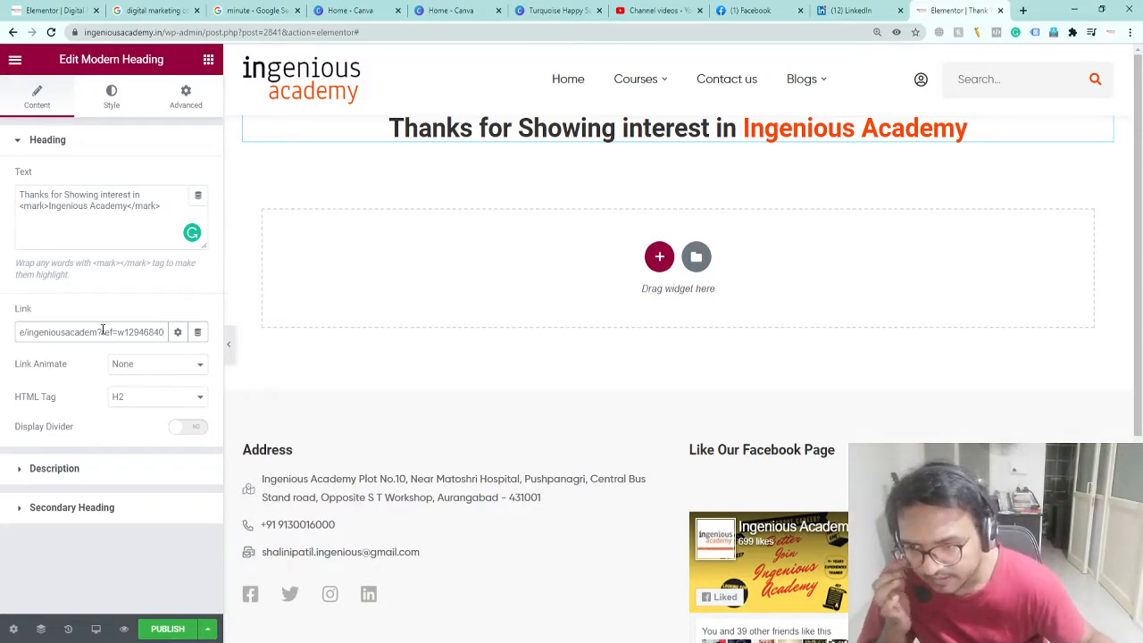
drag(99, 331, 268, 365)
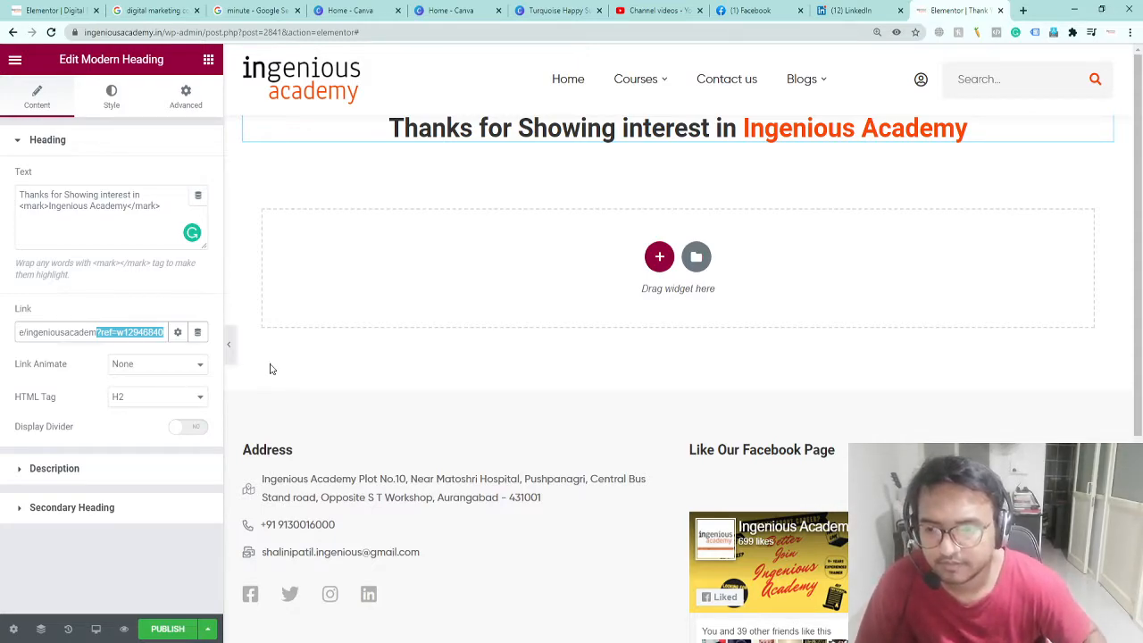
click(327, 165)
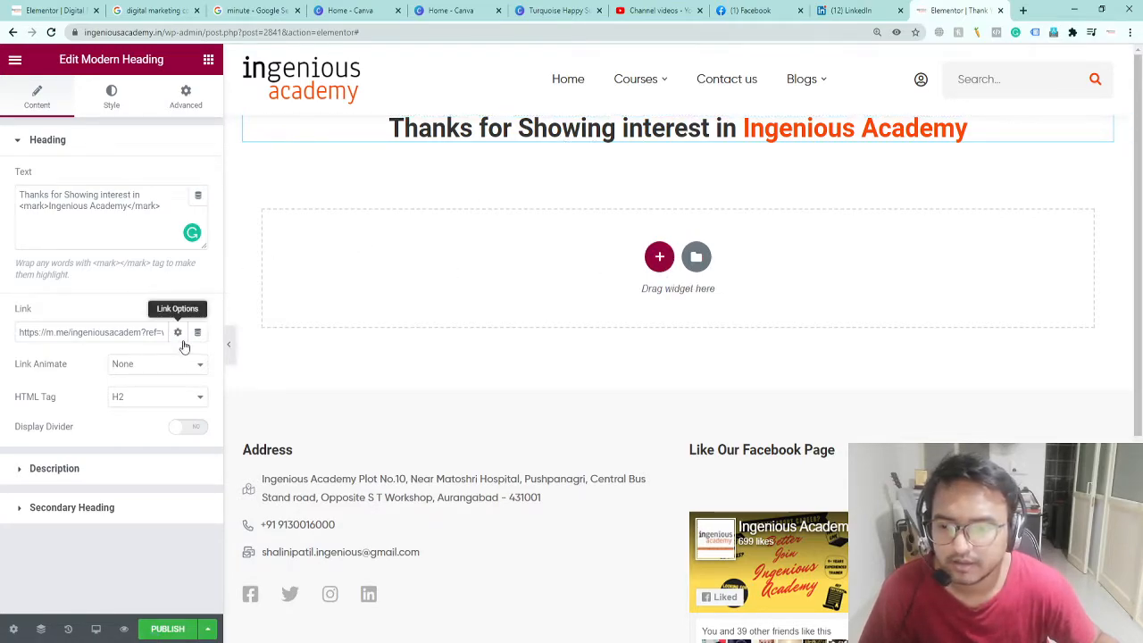
triple_click(131, 331)
key(BackSpace)
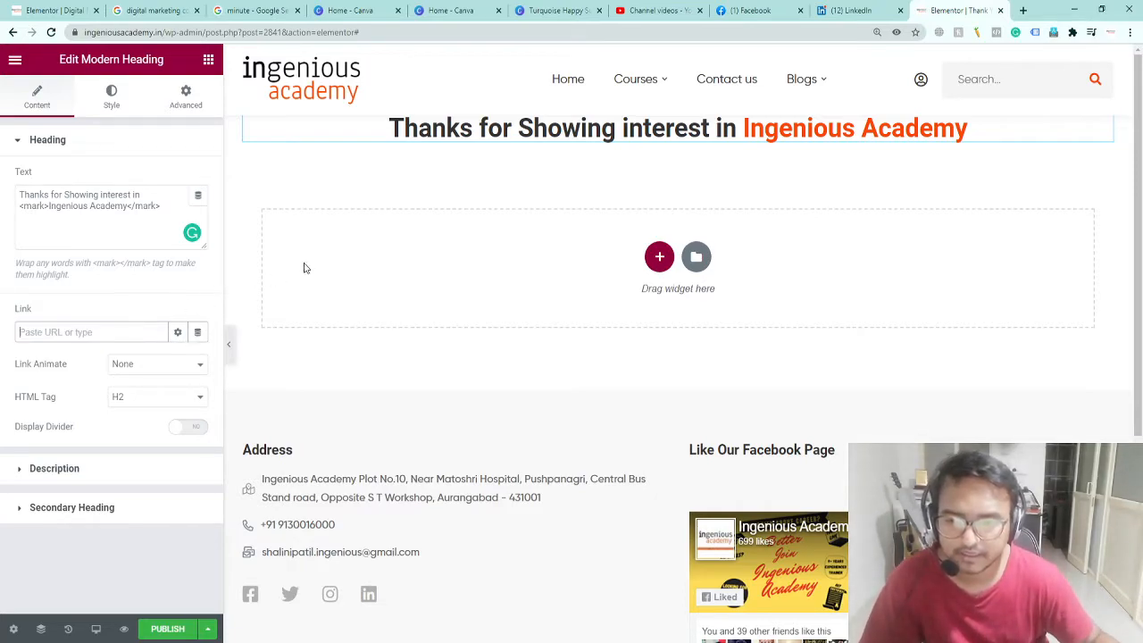
click(659, 256)
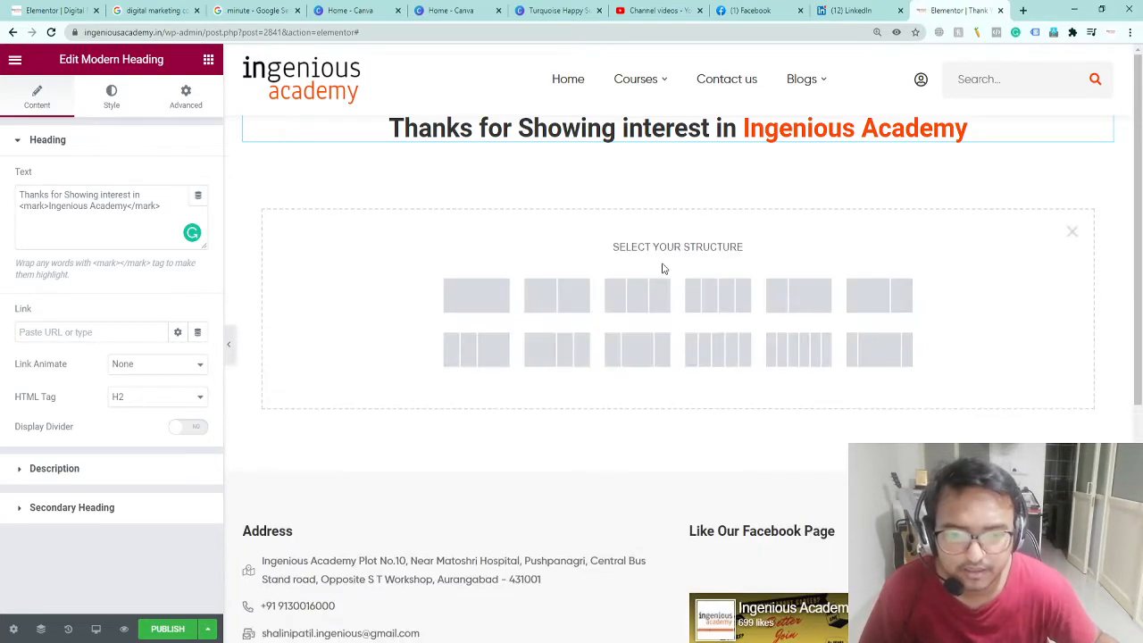
Step: Give the new section a single column and drag widgets into it
click(487, 305)
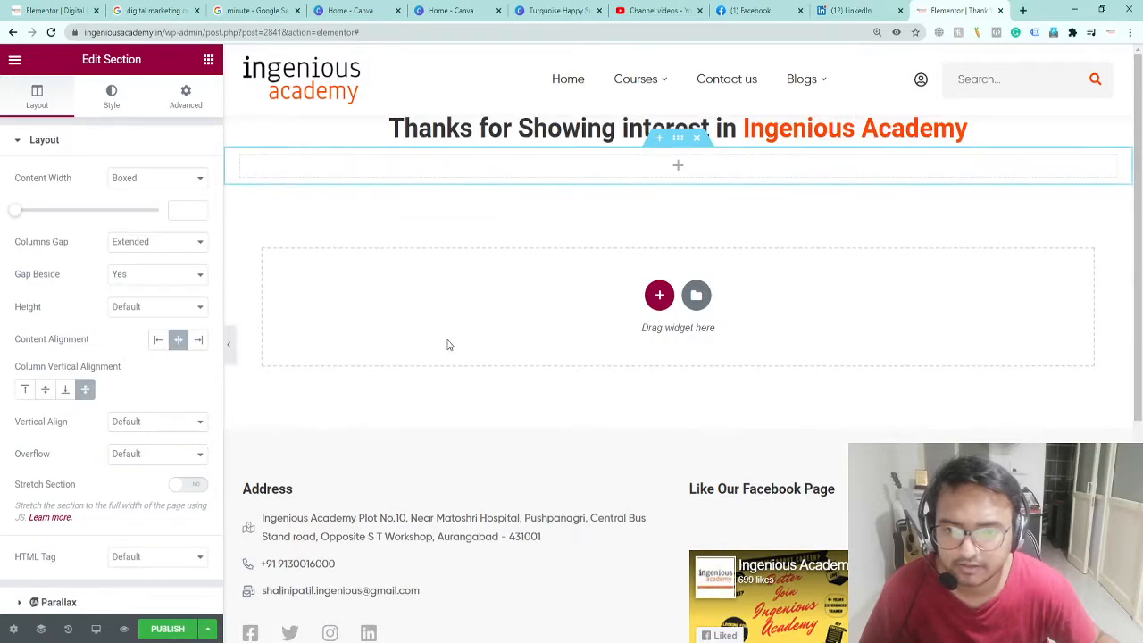
click(664, 290)
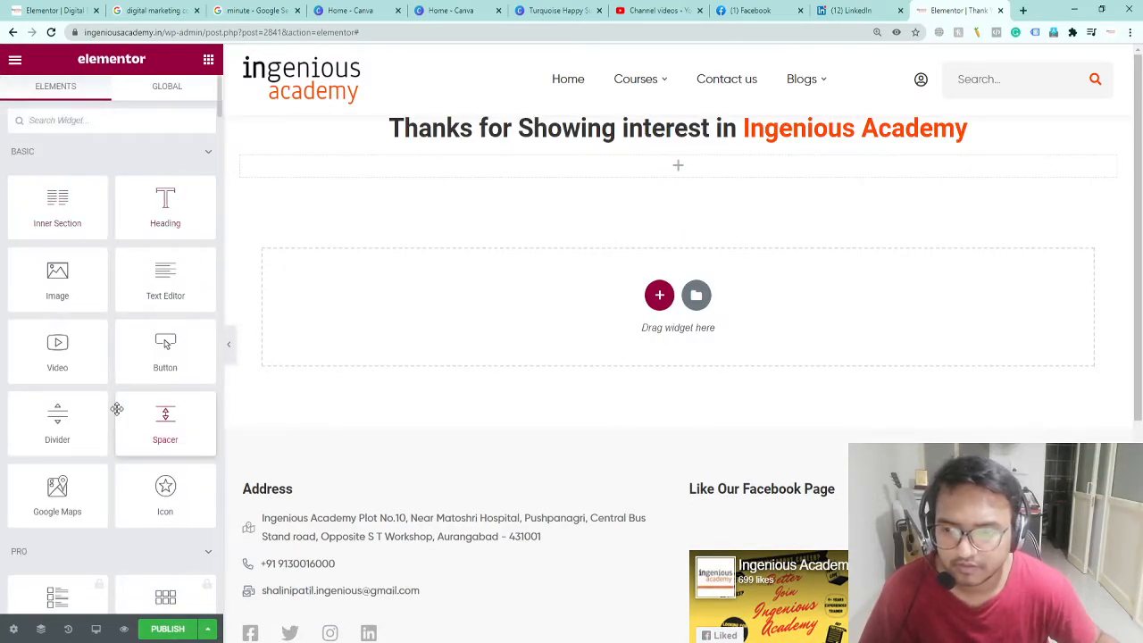
scroll(112, 393, down, 15)
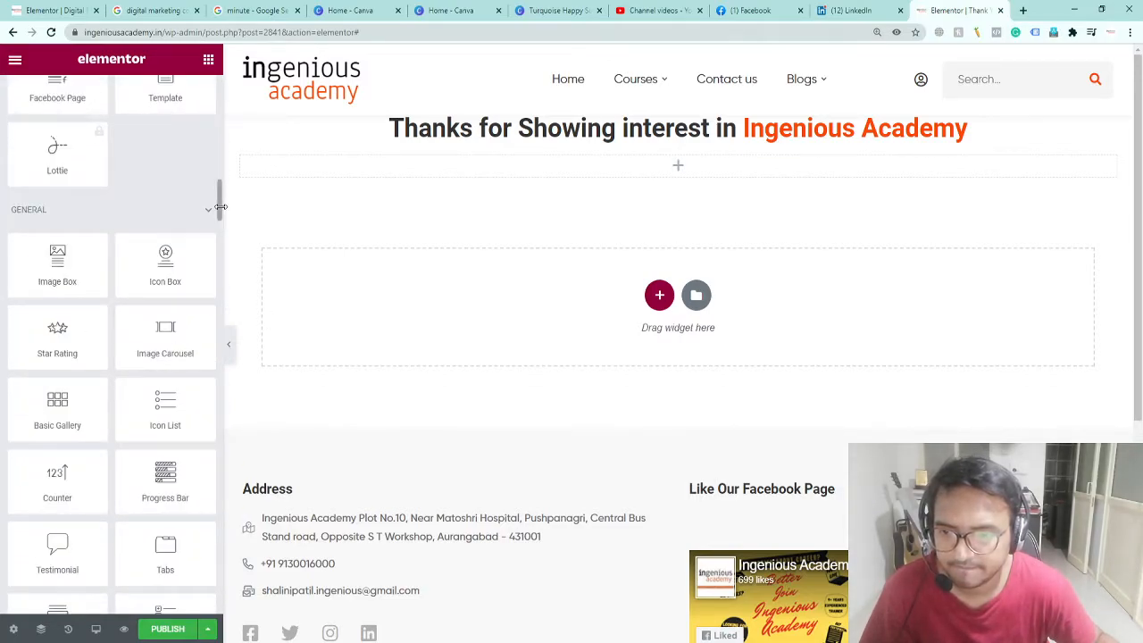
drag(220, 206, 221, 245)
drag(221, 204, 220, 292)
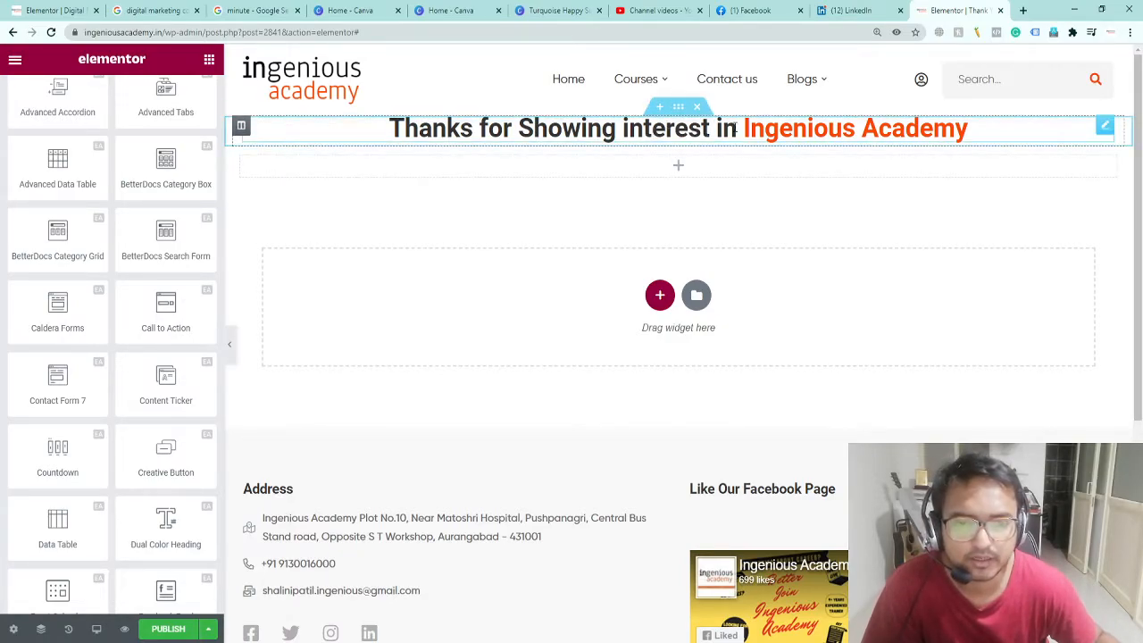
Step: Publish the Thank You page and view its live version
scroll(605, 325, down, 4)
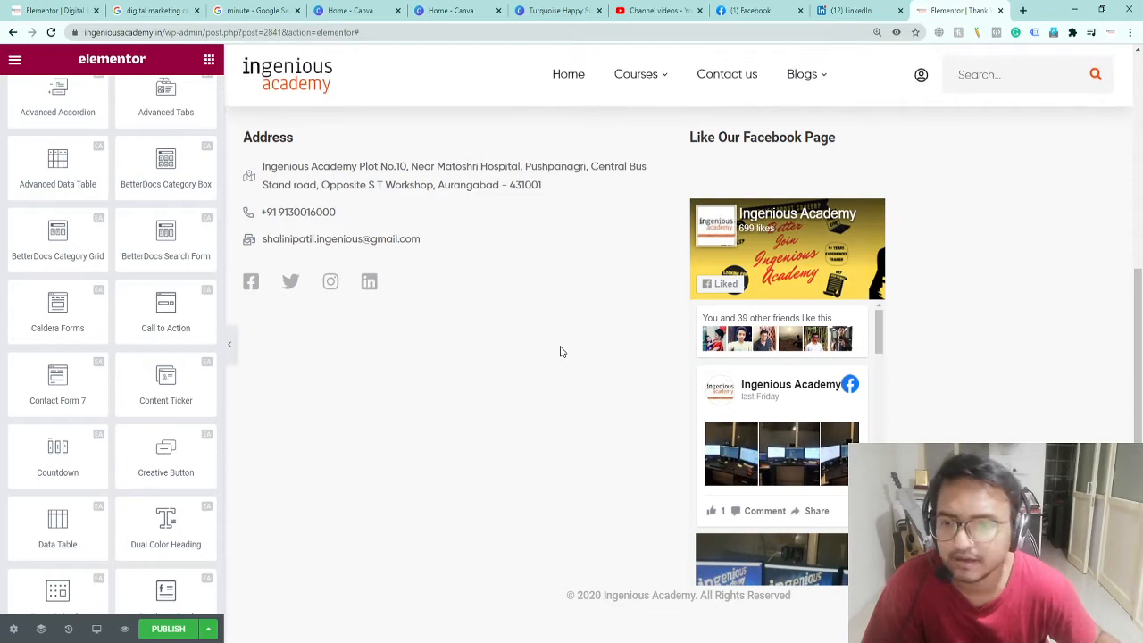
scroll(561, 352, up, 2)
click(194, 628)
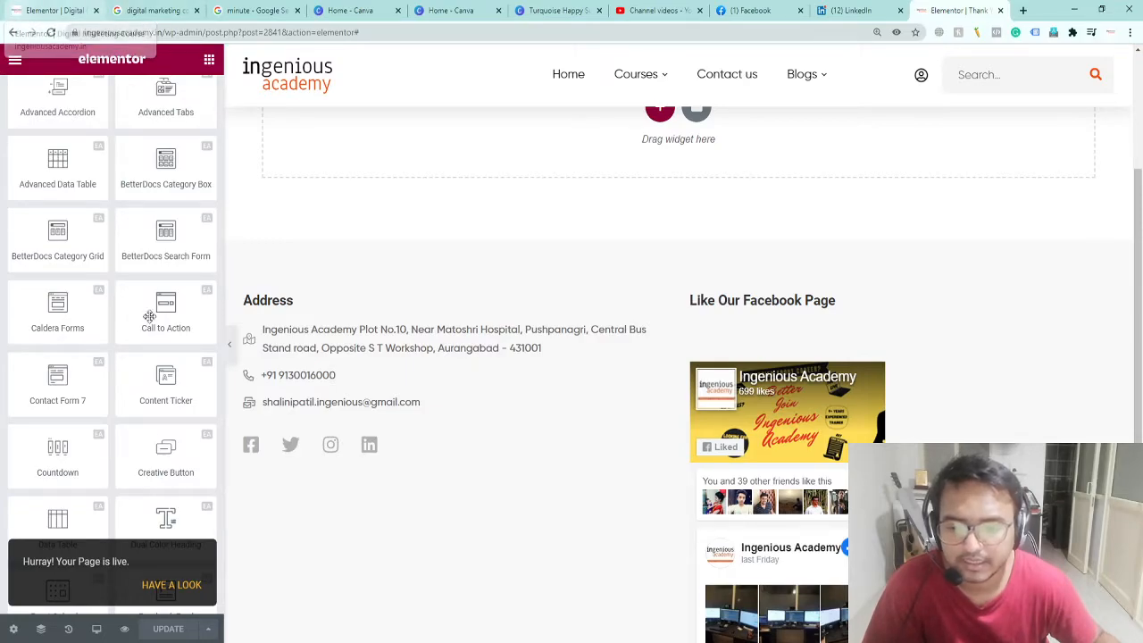
click(171, 586)
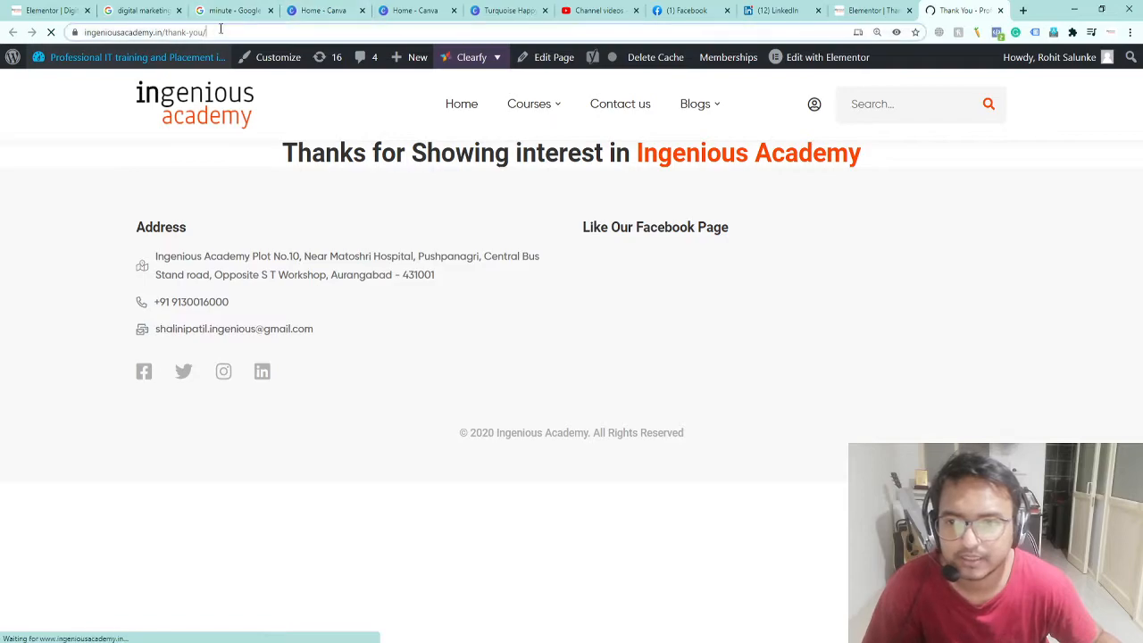
Step: Copy the thank-you page URL and paste it into the form's Redirect To field
click(221, 30)
key(ctrl+c)
click(32, 10)
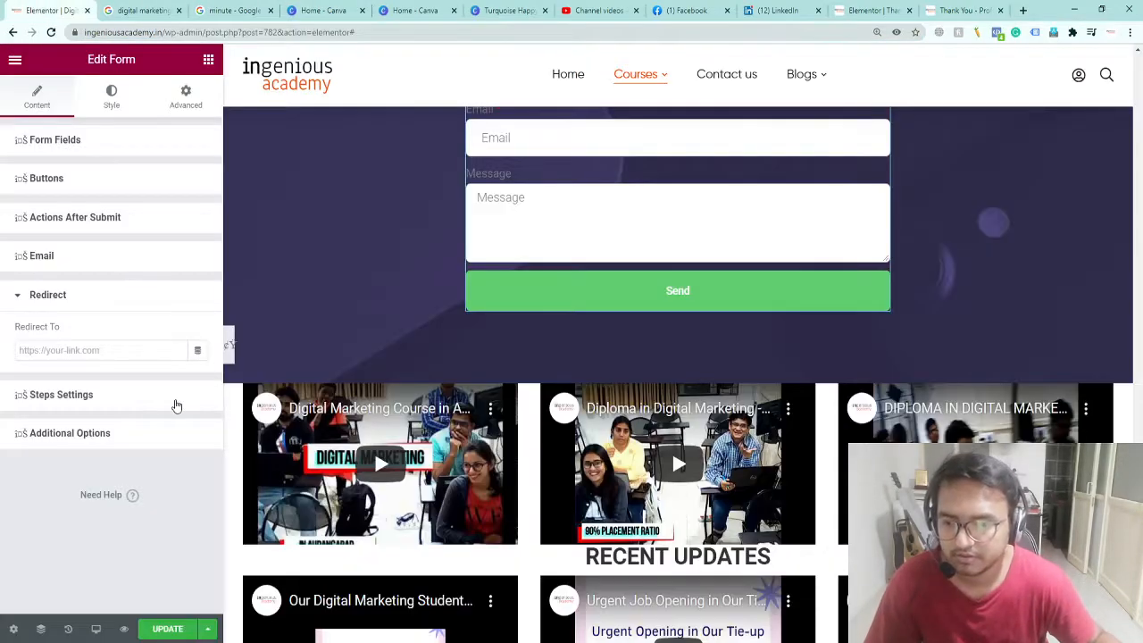
click(78, 350)
key(ctrl+v)
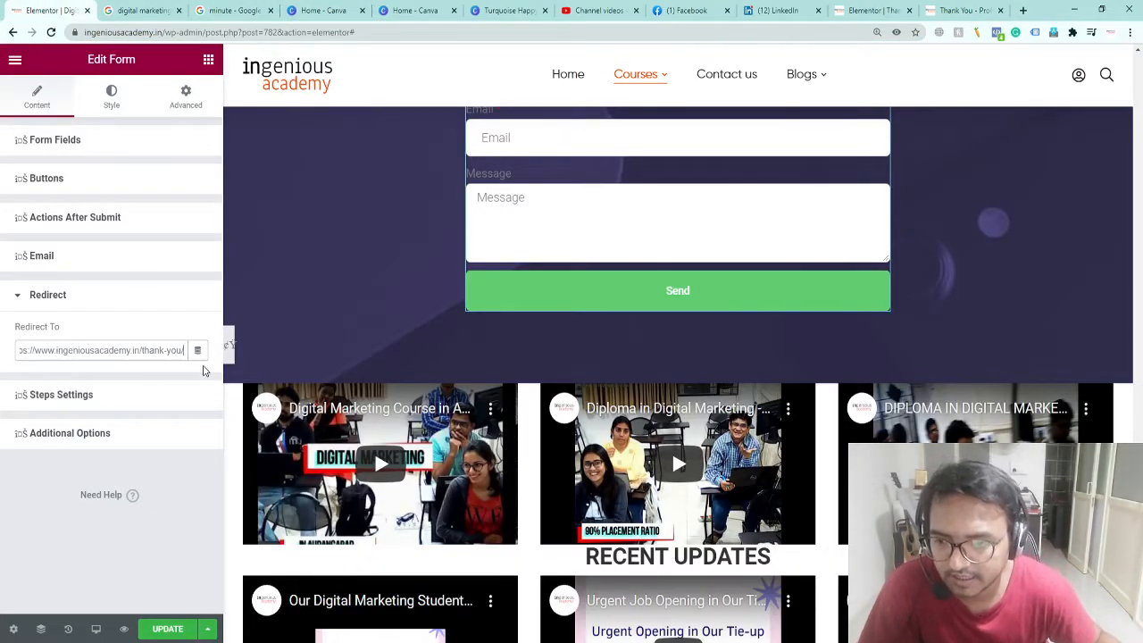
click(204, 371)
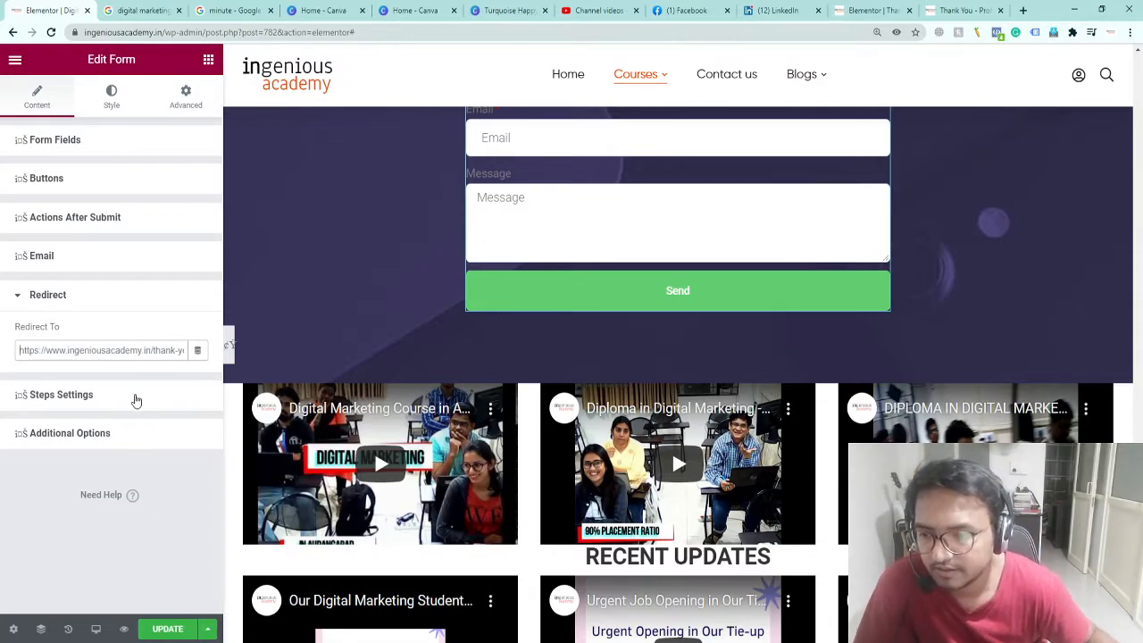
Step: Review the form's Steps Settings, Additional Options and Actions After Submit without changes
click(139, 396)
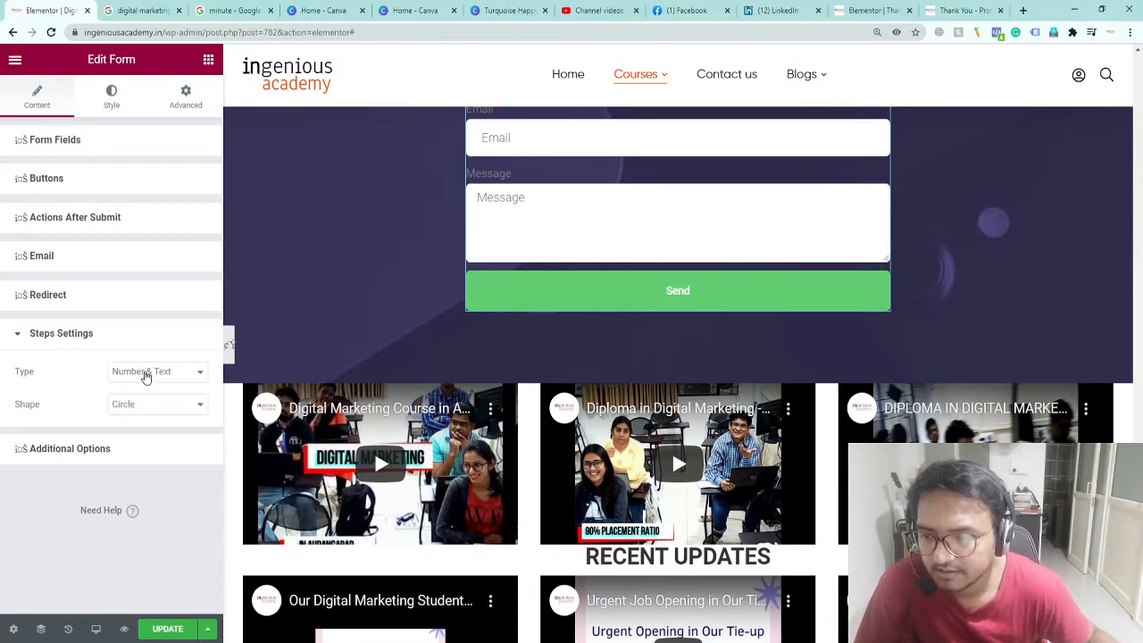
click(150, 372)
click(164, 376)
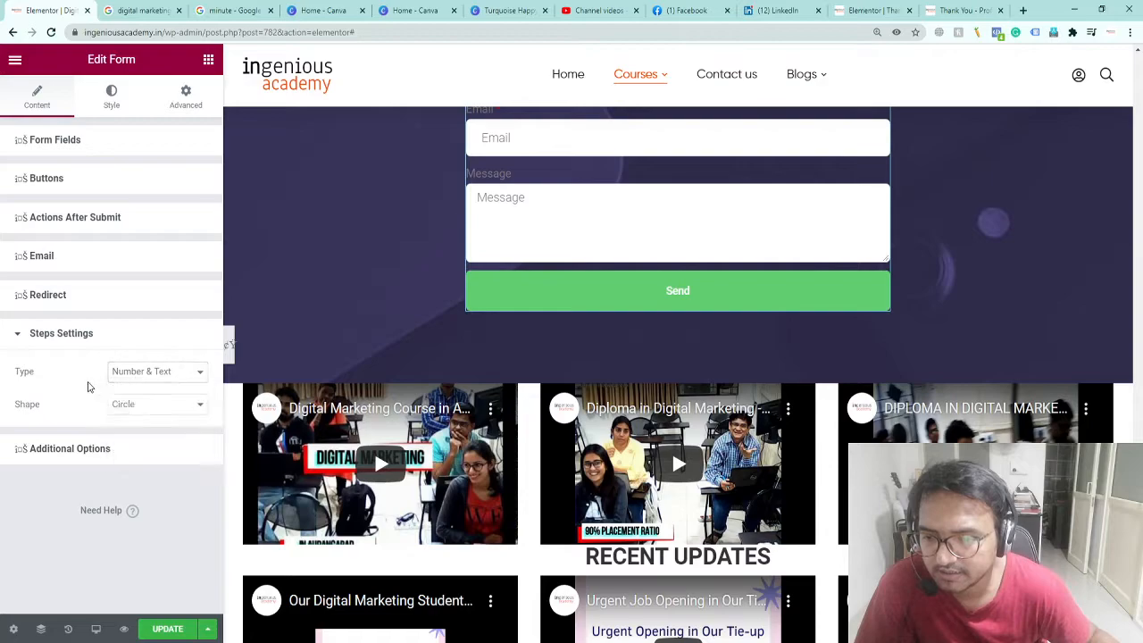
click(70, 447)
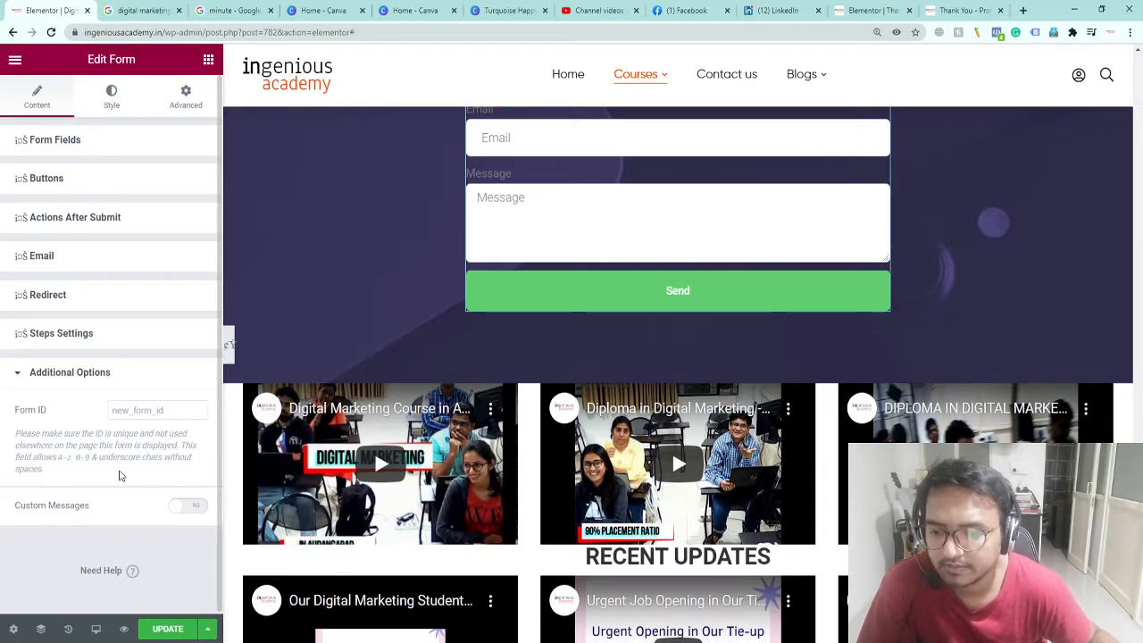
click(57, 217)
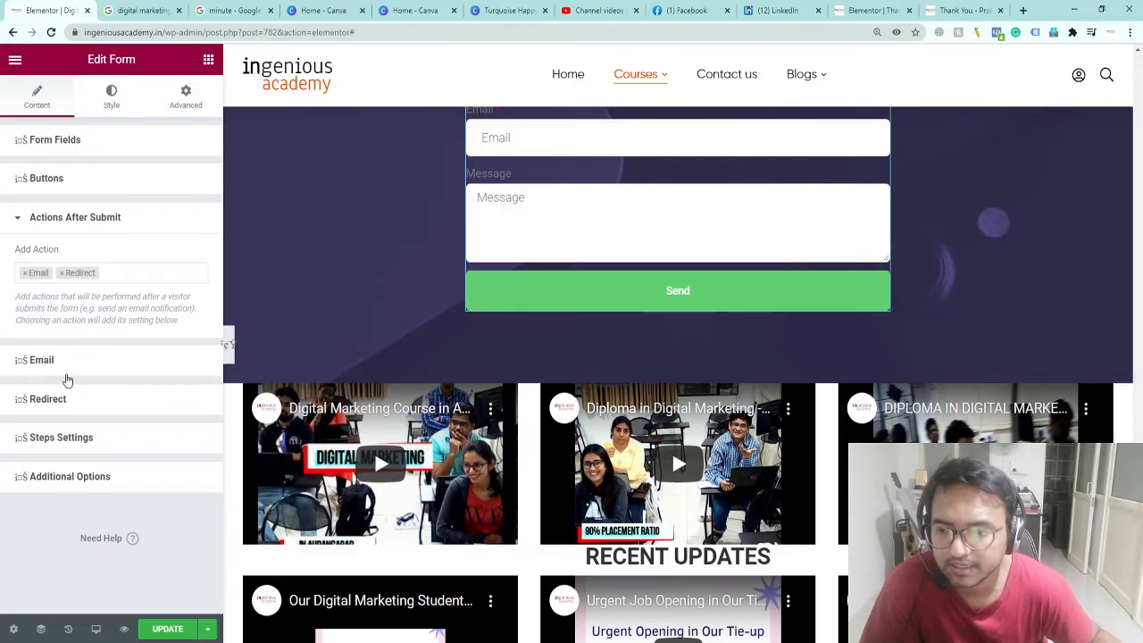
Step: Replace the Email action's To address with the pasted address and clear the From Email
click(64, 361)
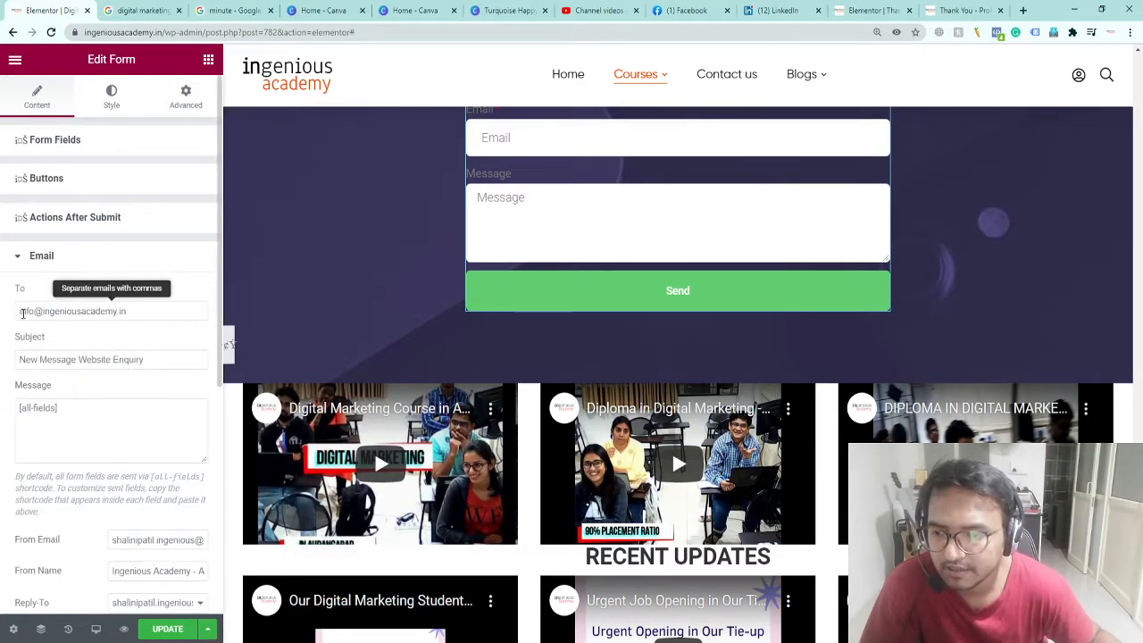
drag(19, 311, 130, 311)
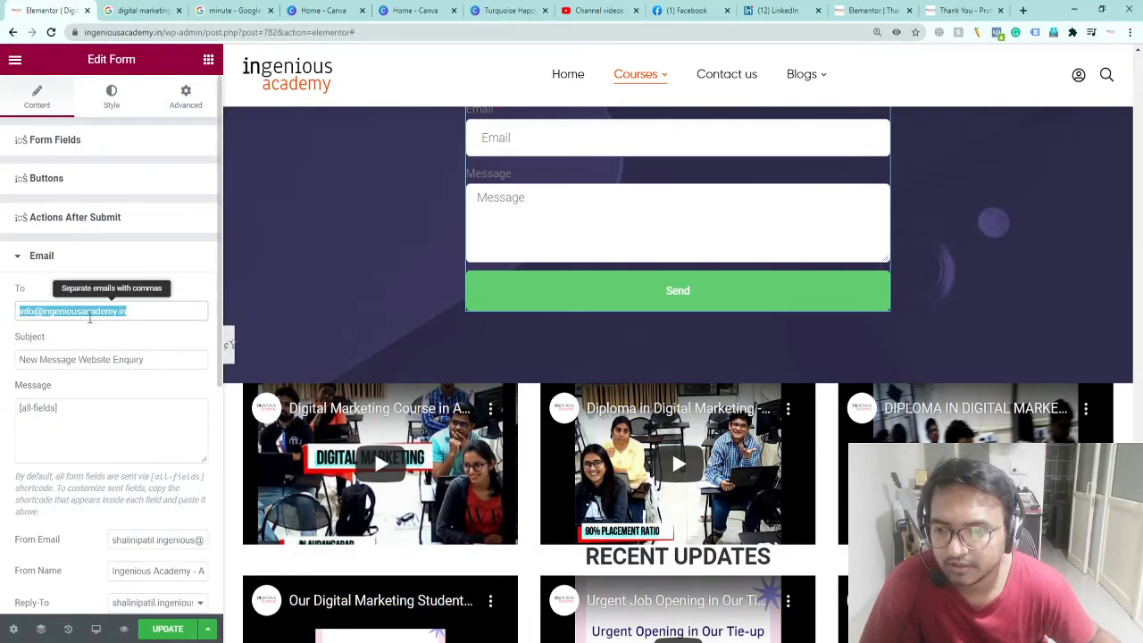
scroll(159, 486, down, 1)
drag(117, 464, 161, 462)
triple_click(160, 462)
key(ctrl+c)
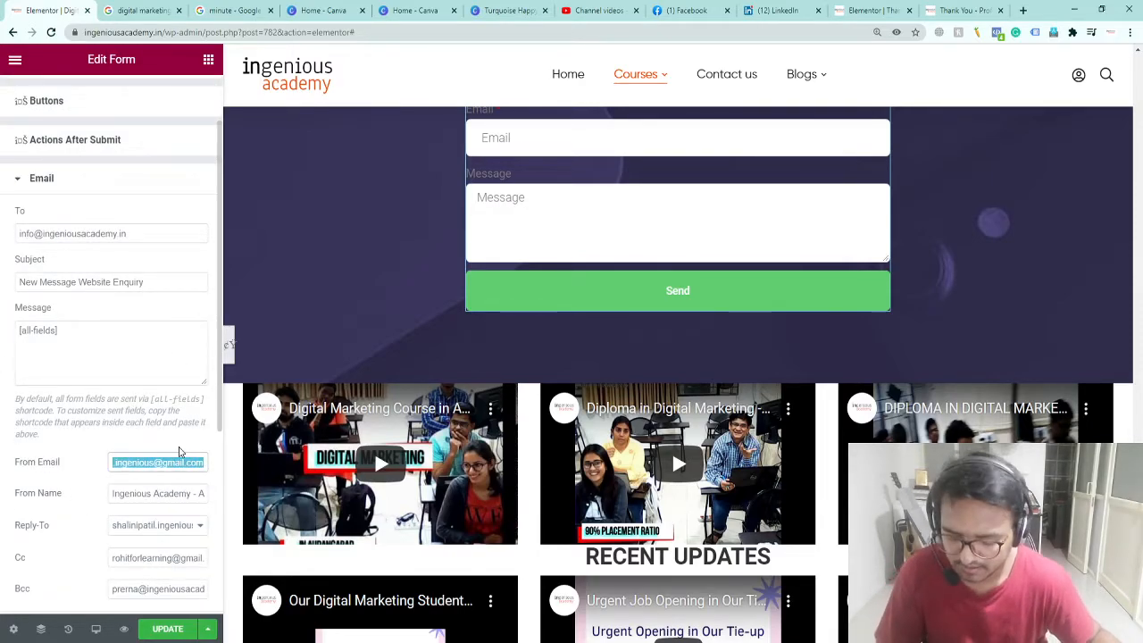
key(BackSpace)
triple_click(65, 234)
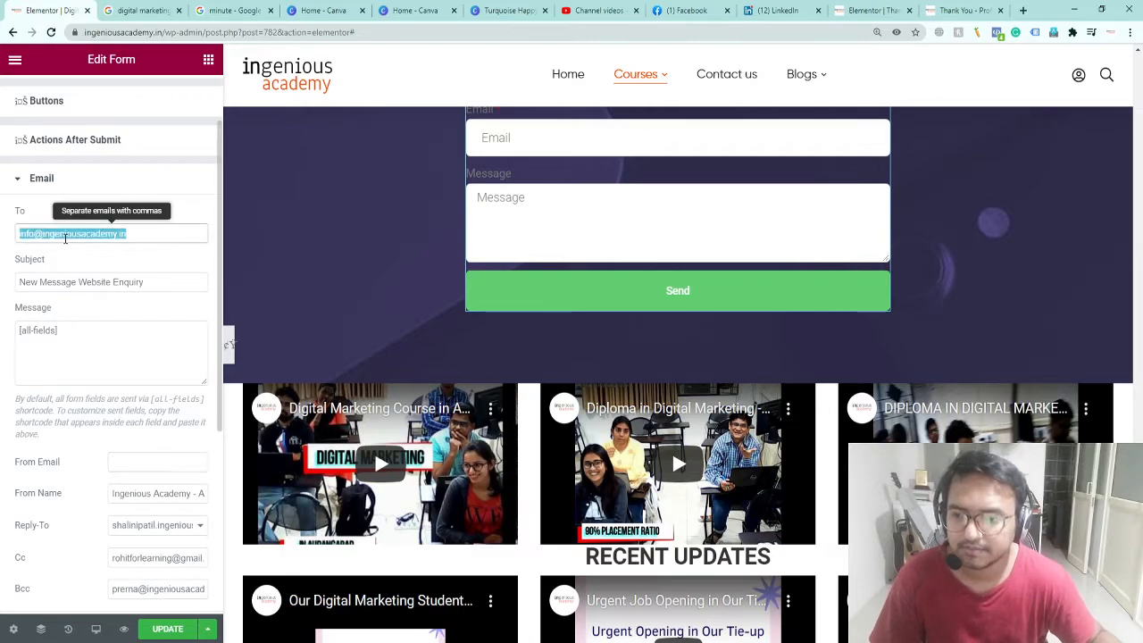
key(ctrl+v)
Step: Fill in the company's sender address as From Email and keep the company Reply-To address
click(140, 466)
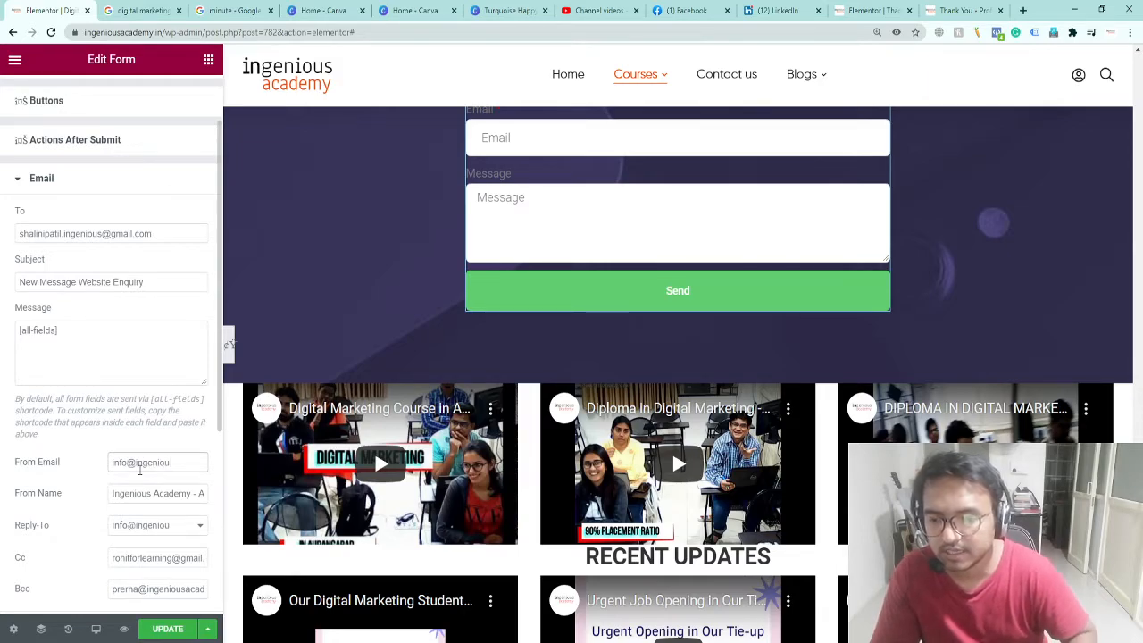
click(159, 493)
scroll(125, 531, down, 3)
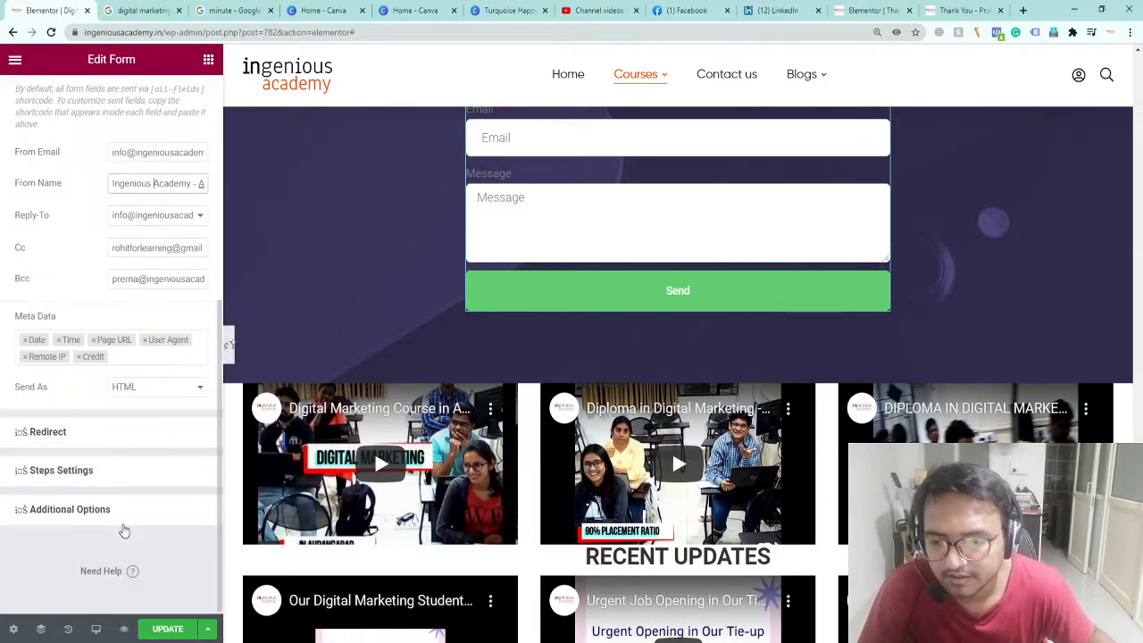
scroll(124, 531, up, 3)
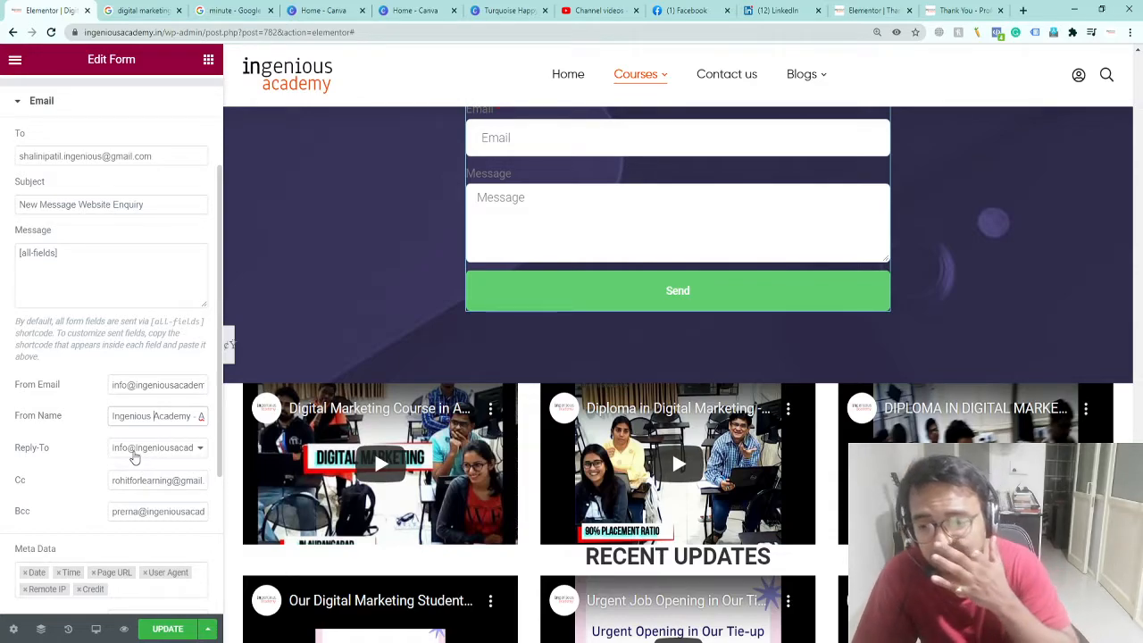
click(134, 449)
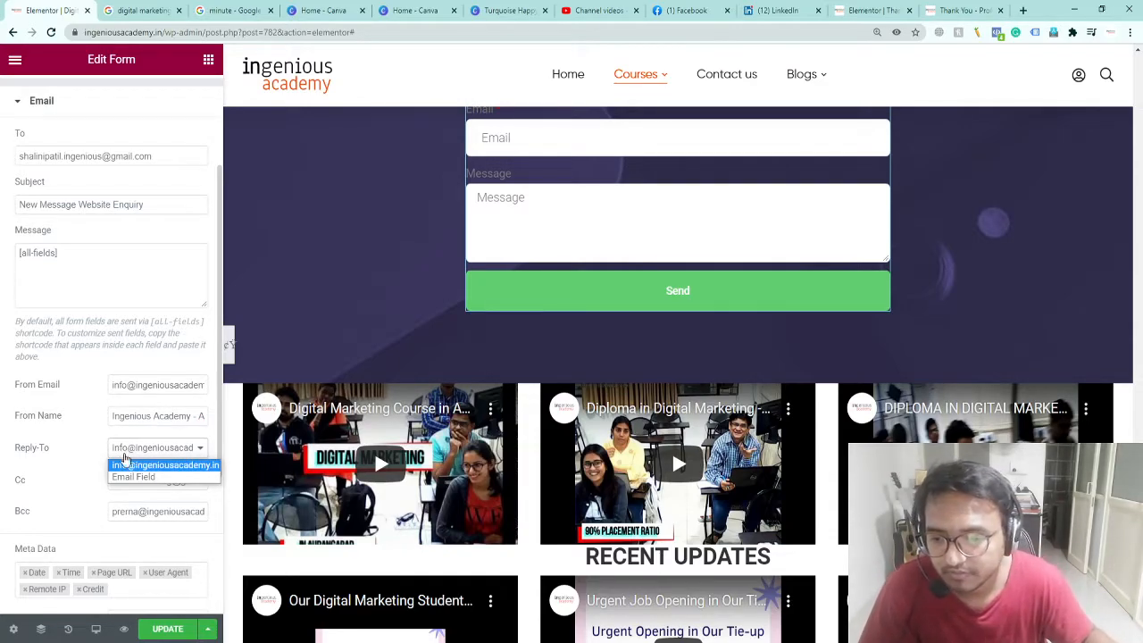
click(129, 468)
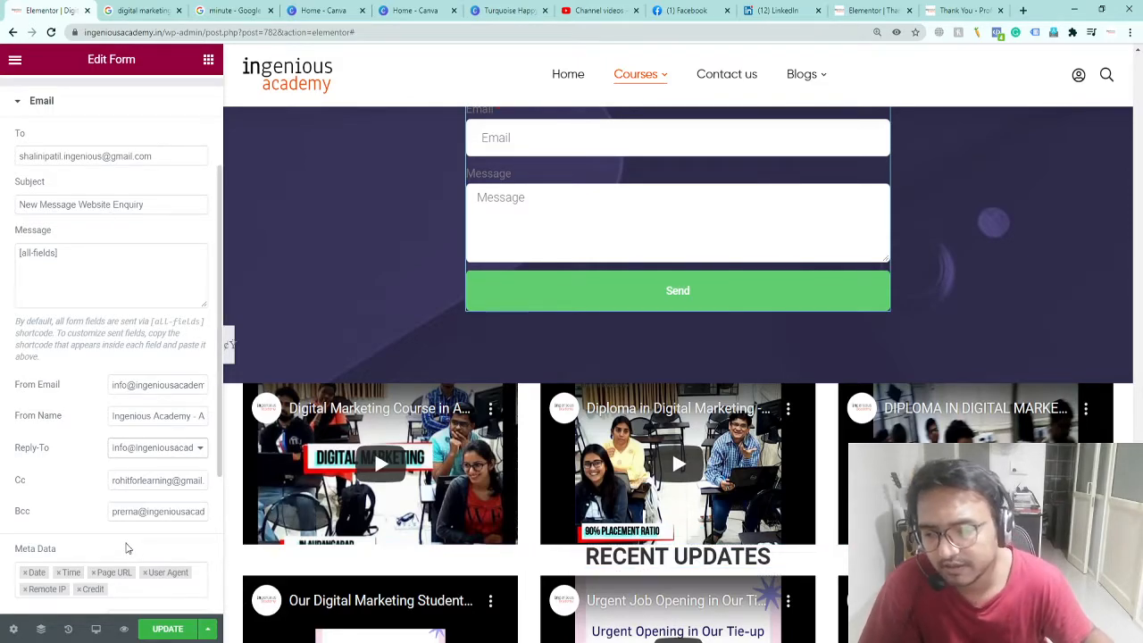
Step: Update the course page and open an incognito browser window
scroll(126, 547, down, 3)
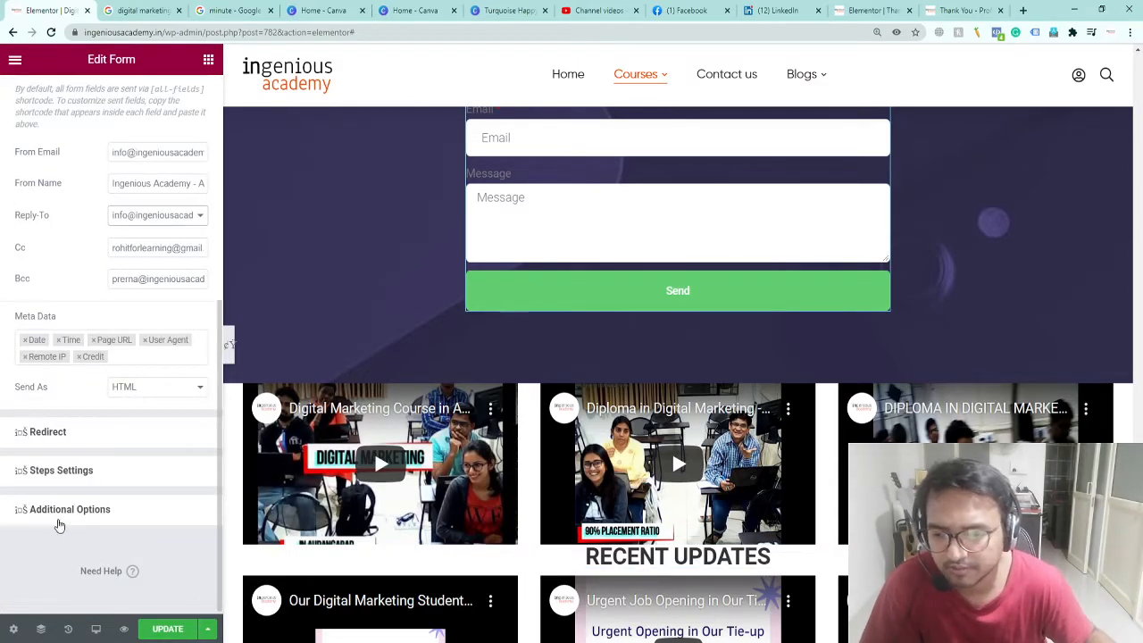
click(60, 471)
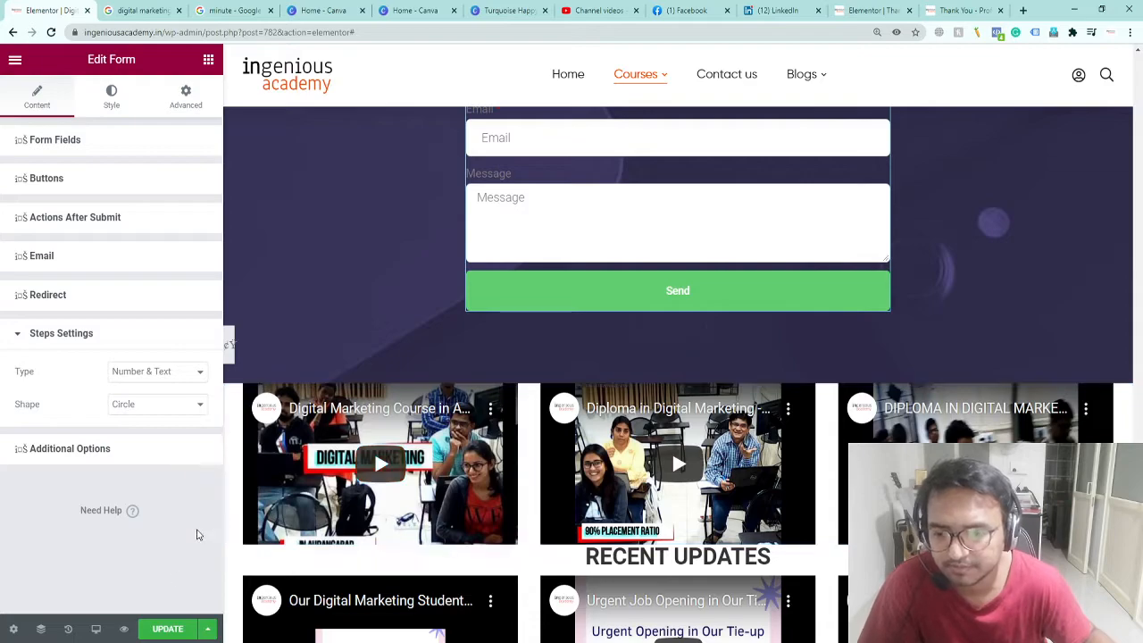
click(165, 630)
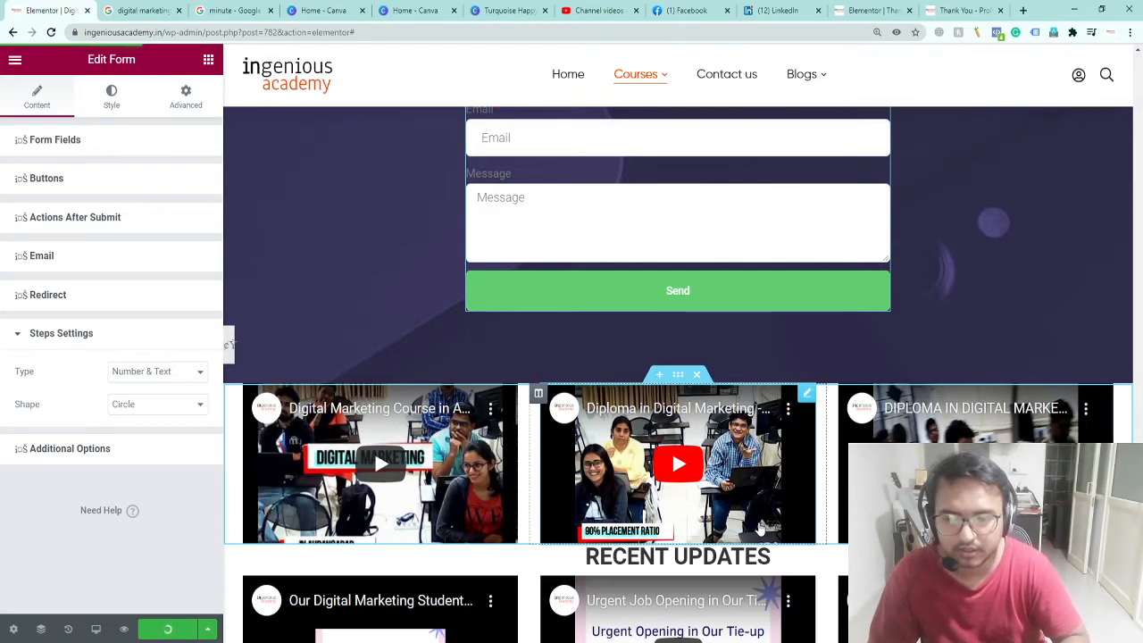
key(ctrl+shift+n)
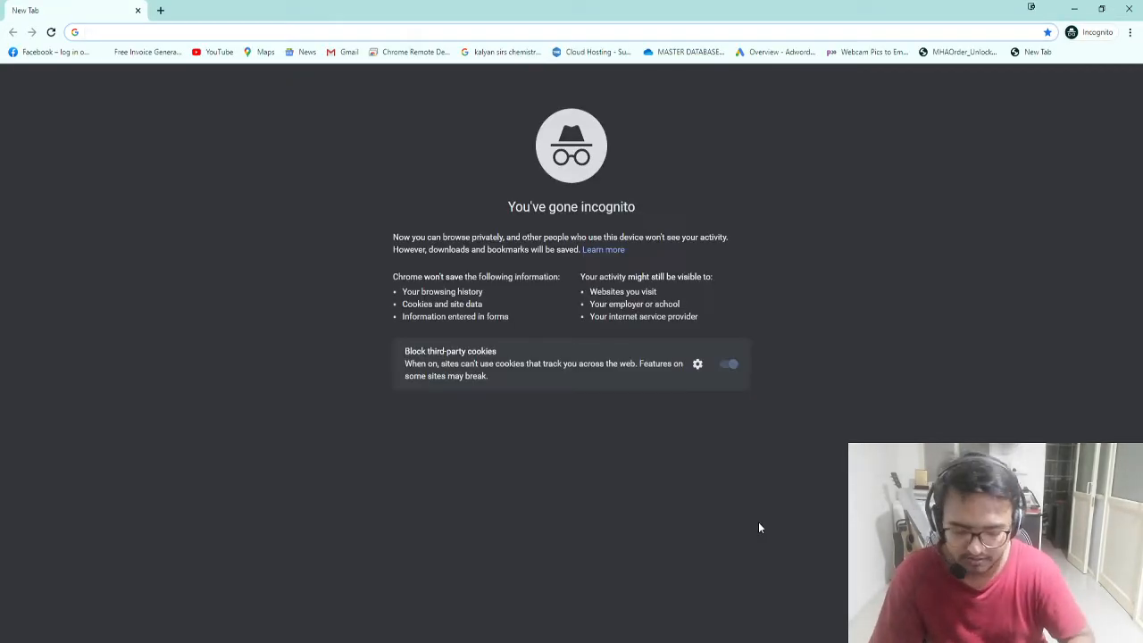
Step: Google 'digital marketing course aurangabad' and open the ingeniousacademy.in course result
text(inge)
key(ctrl+a)
text(digital marketing course )
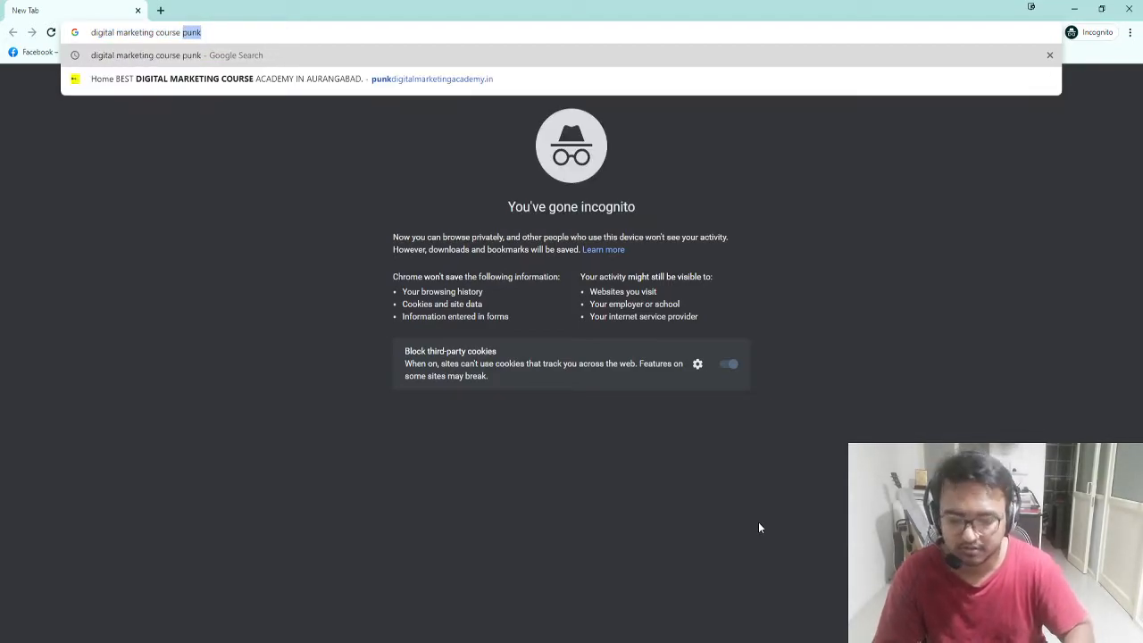
text(aurangabad)
key(Return)
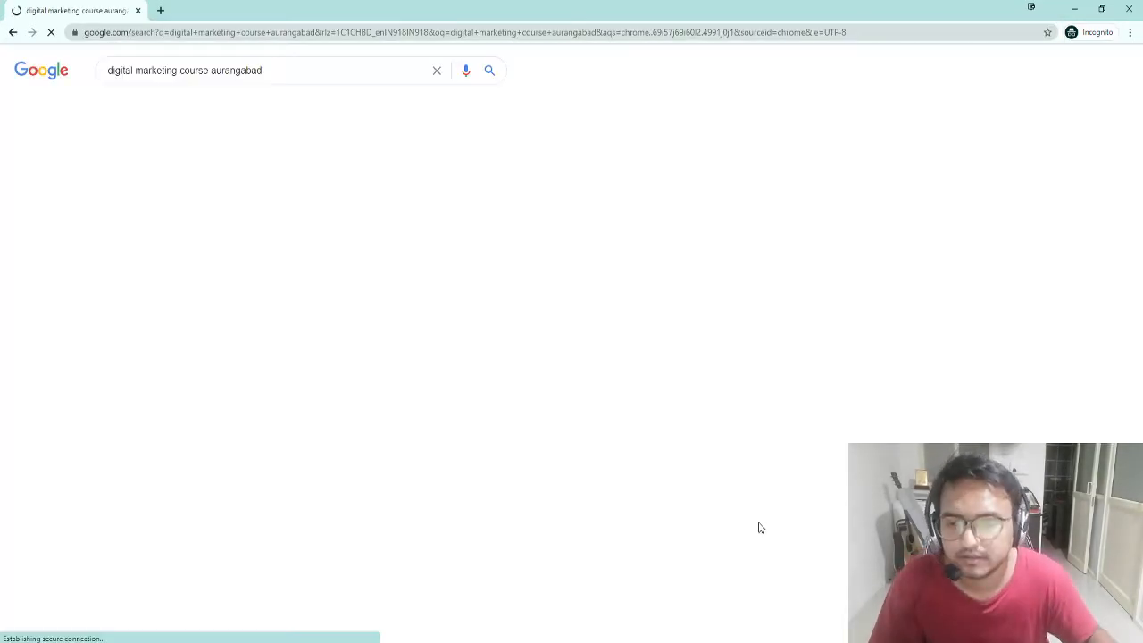
scroll(263, 459, down, 4)
click(214, 211)
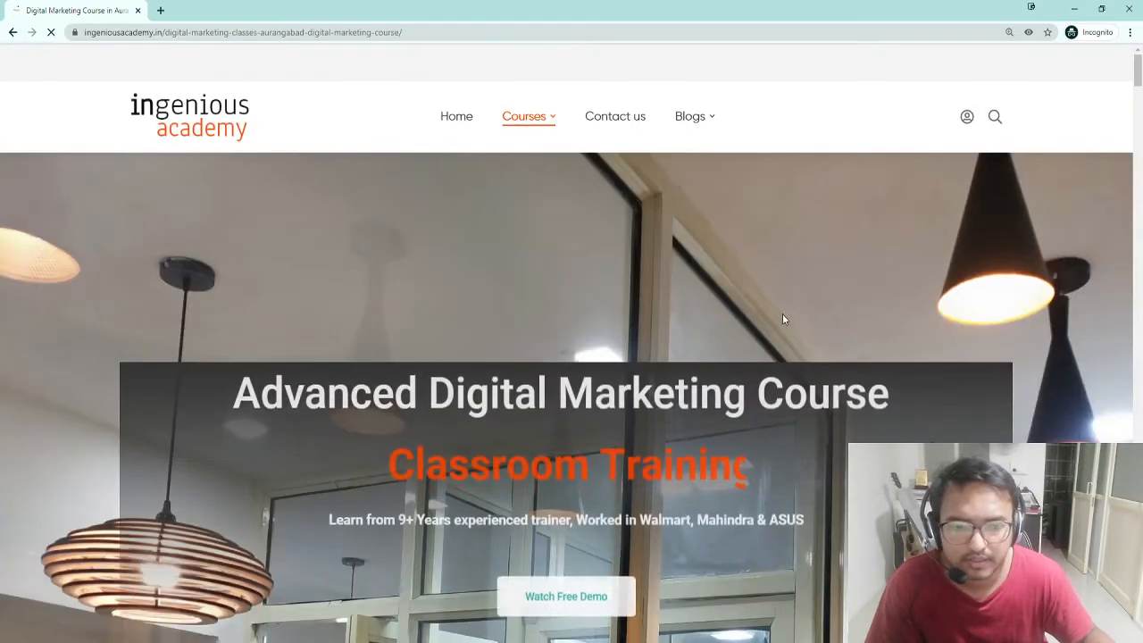
Step: Enter a test visitor name and mobile number in the Leave a Message form
scroll(781, 318, down, 10)
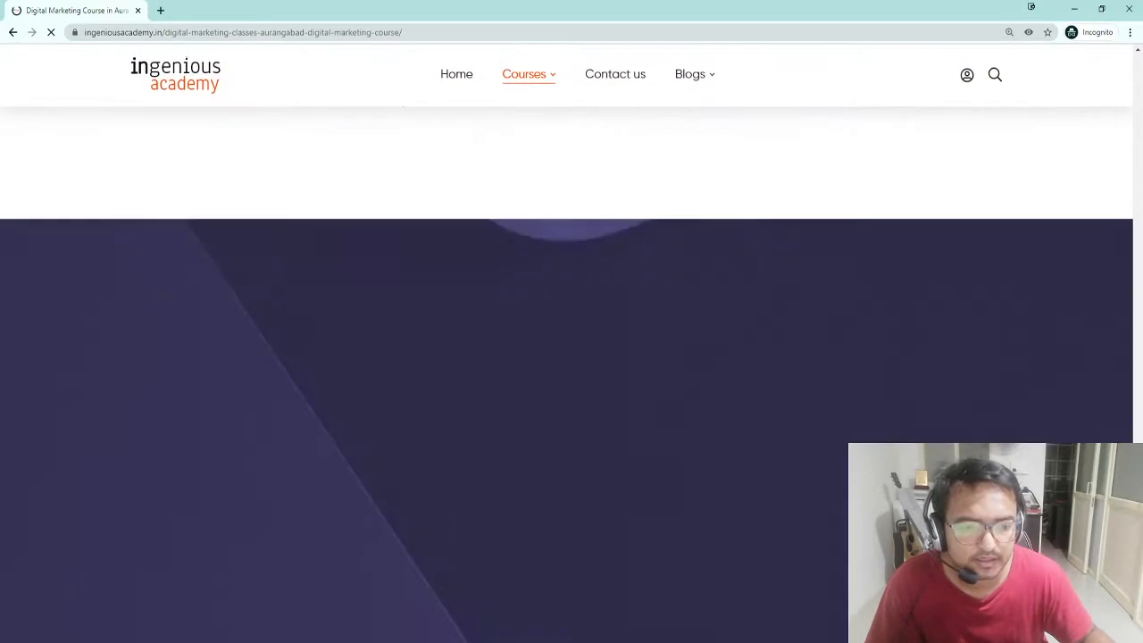
scroll(771, 518, down, 5)
scroll(770, 517, up, 4)
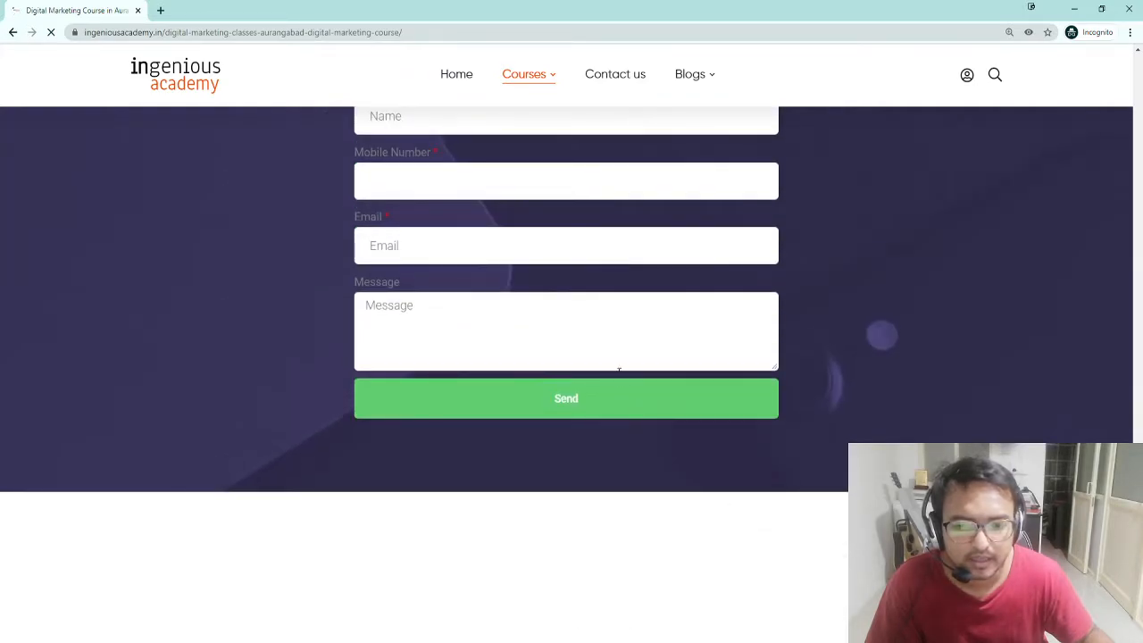
scroll(449, 321, up, 1)
click(399, 183)
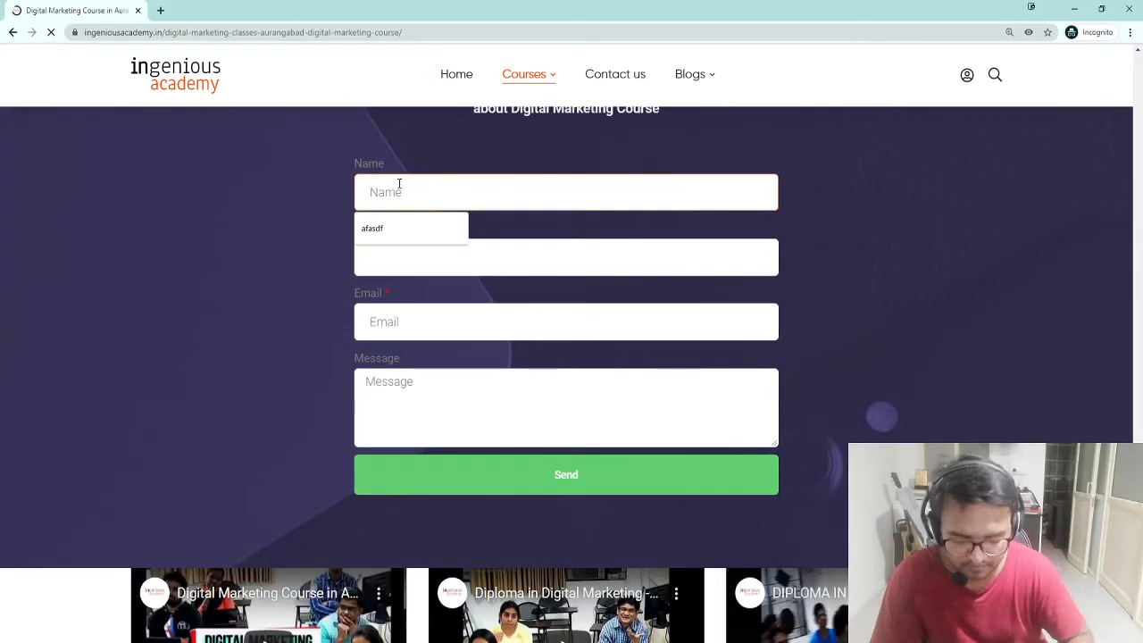
text(rohit)
key(Tab)
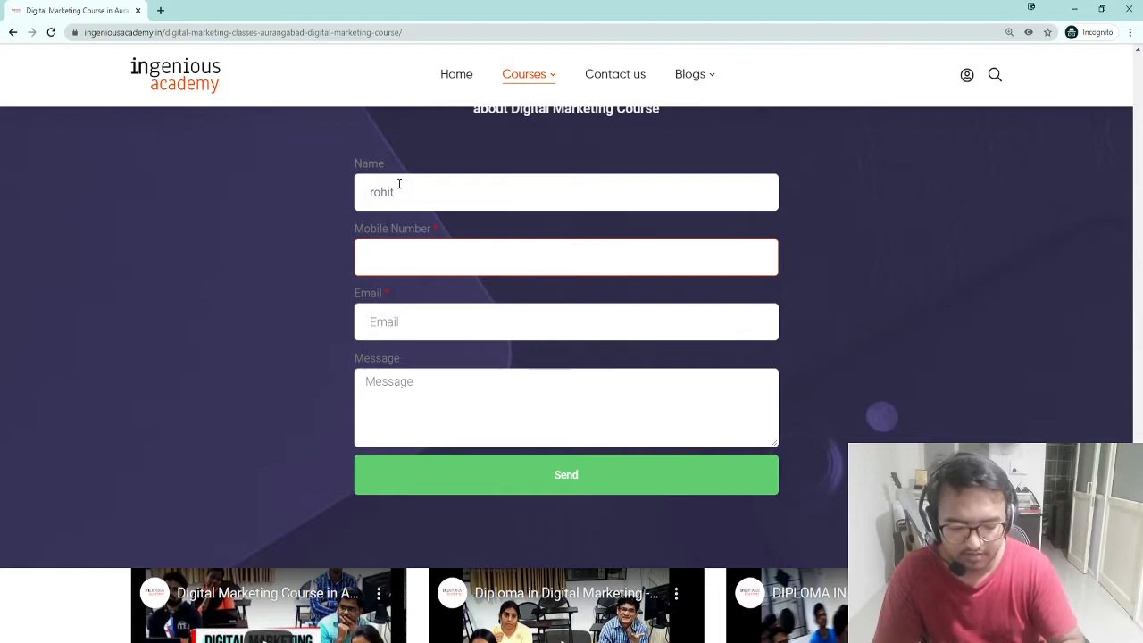
text(992)
key(BackSpace)
key(BackSpace)
Step: Add a test e-mail address and send the message
key(Tab)
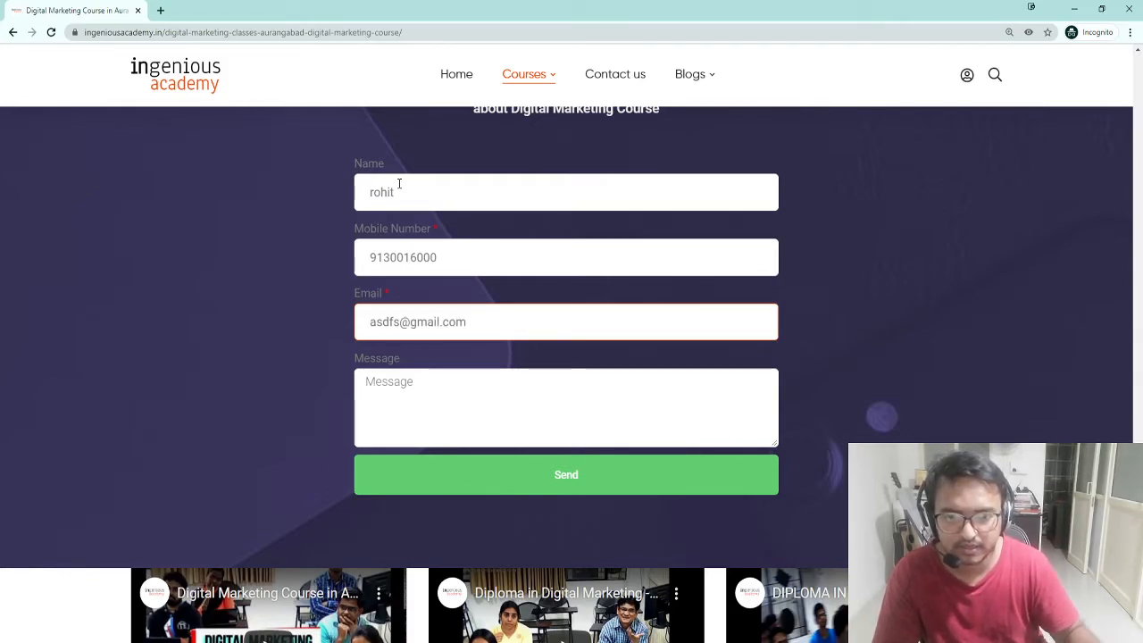
text(asdfasdf)
click(476, 476)
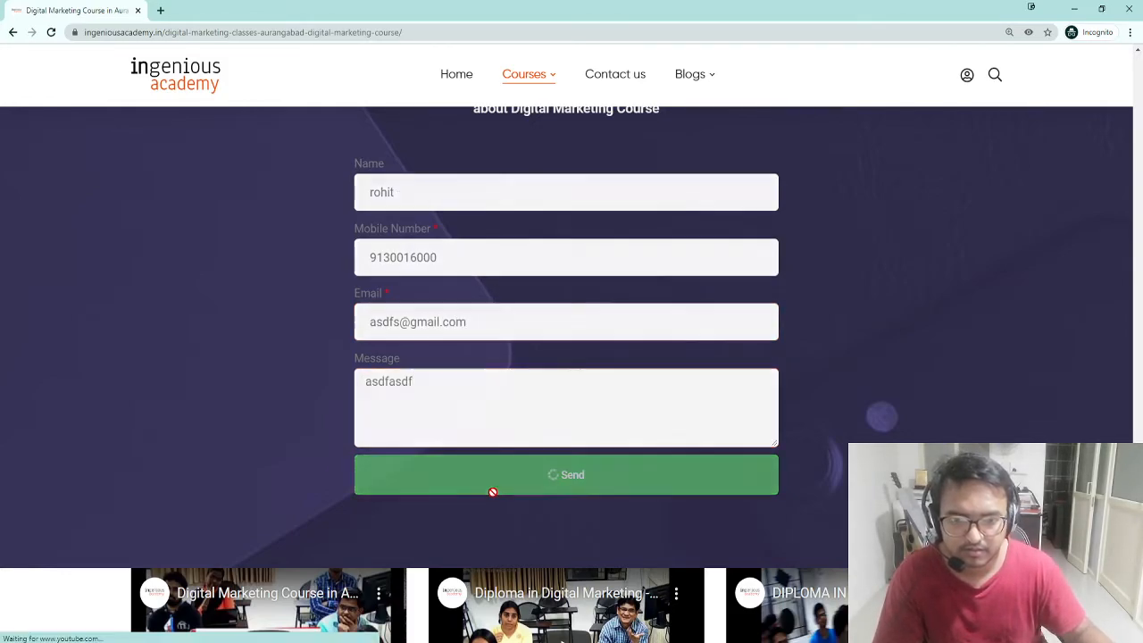